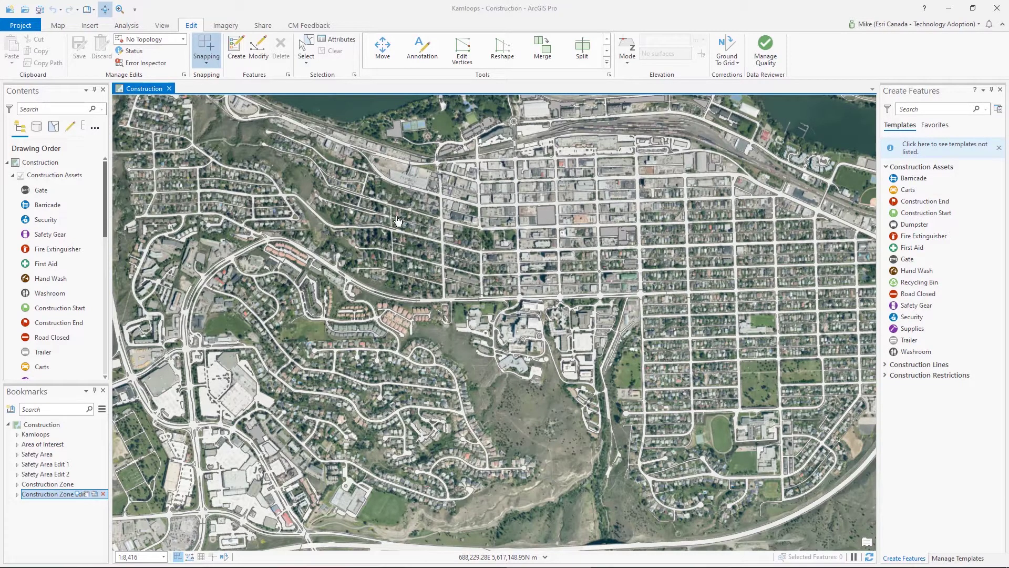
- Zoom to the Safety Area bookmark and start a Temporary Fencing line with the Trace tool
left_click(76, 443)
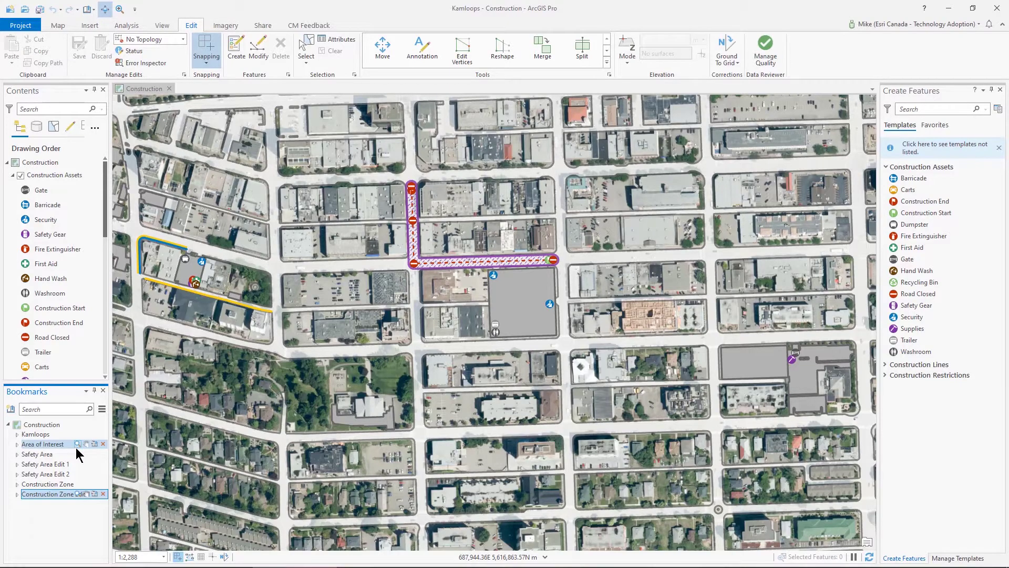
left_click(78, 452)
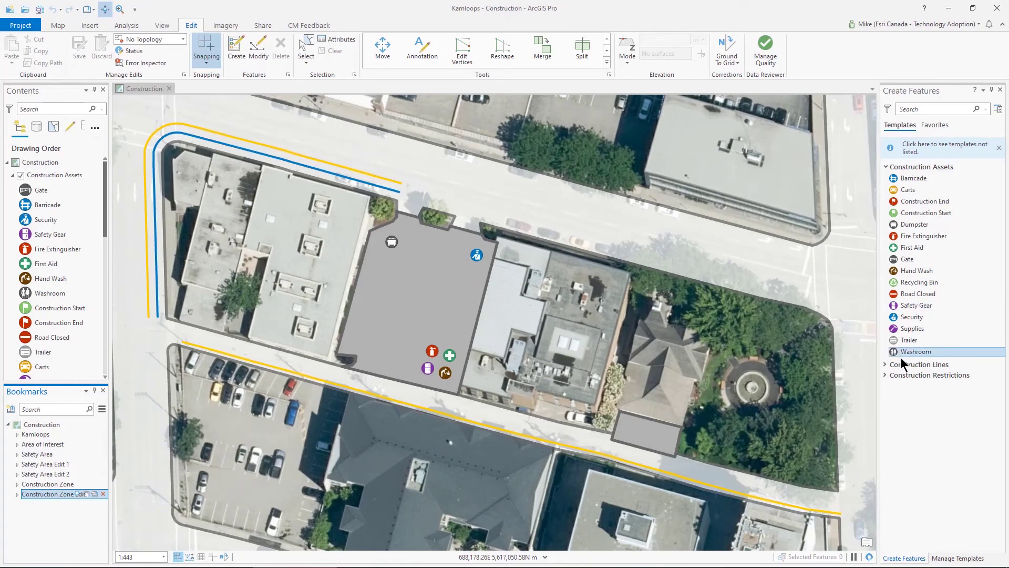
left_click(888, 370)
left_click(888, 371)
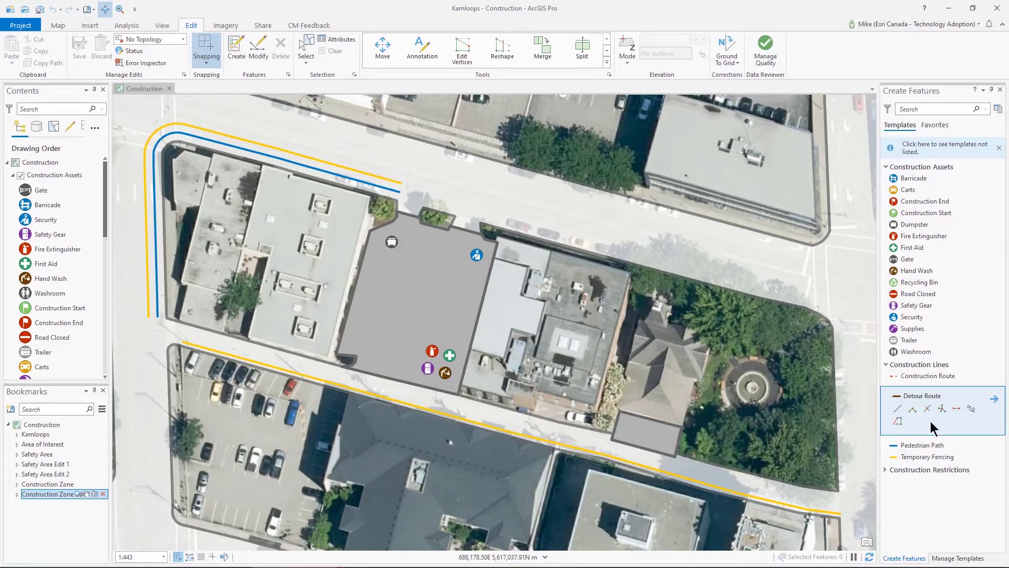
left_click(944, 456)
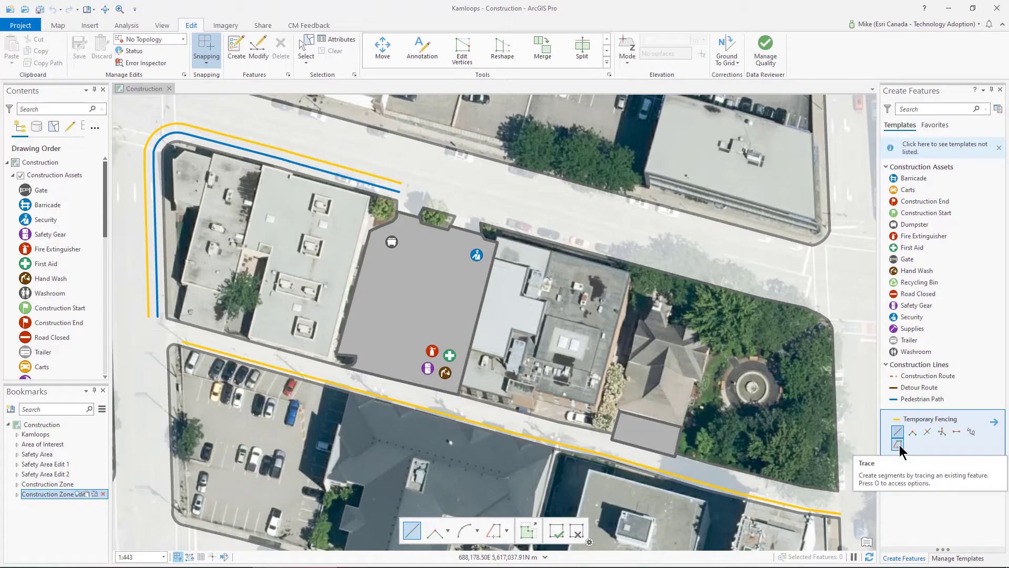
left_click(897, 445)
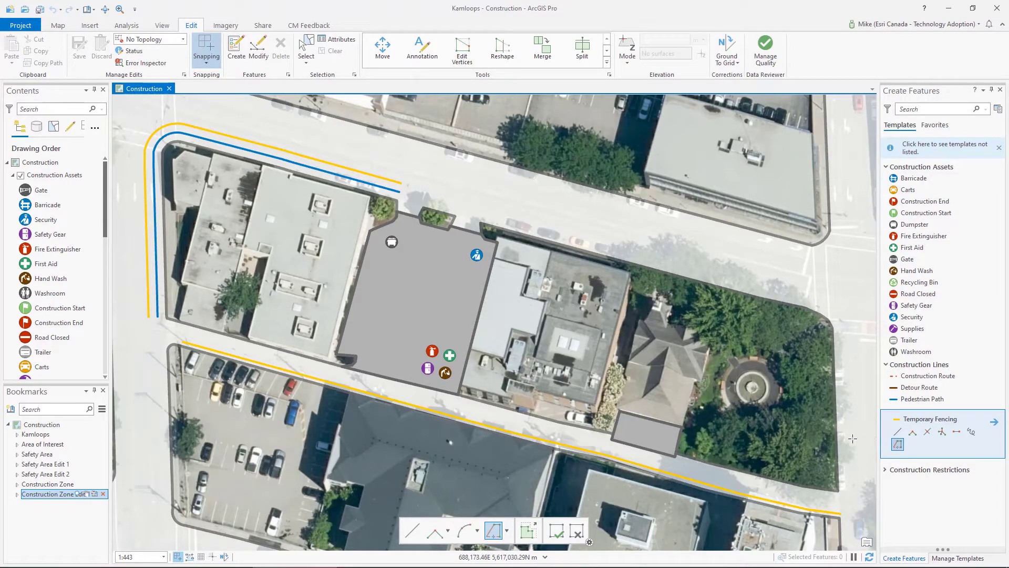
- Trace the block's street edge with a 4 m offset, from its southeast corner around to the north side of the grey lot, creating temporary fencing
key("o")
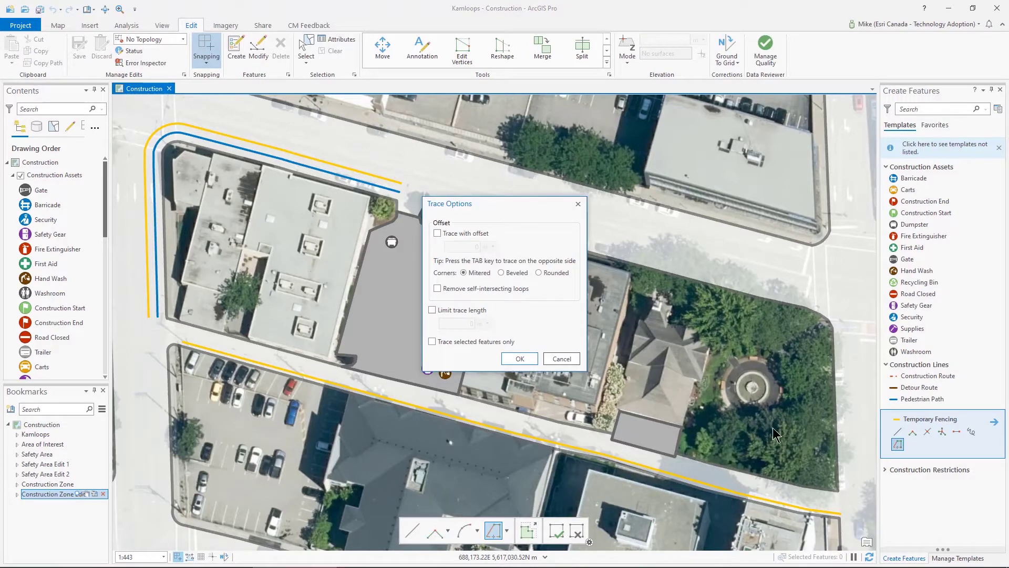
left_click(438, 234)
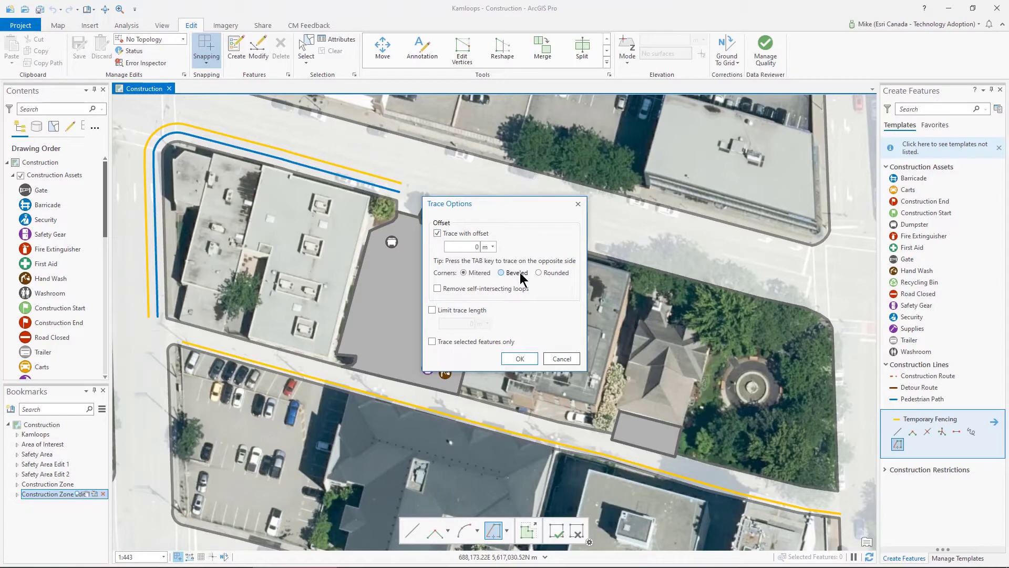
left_click(471, 249)
type("4")
key("Return")
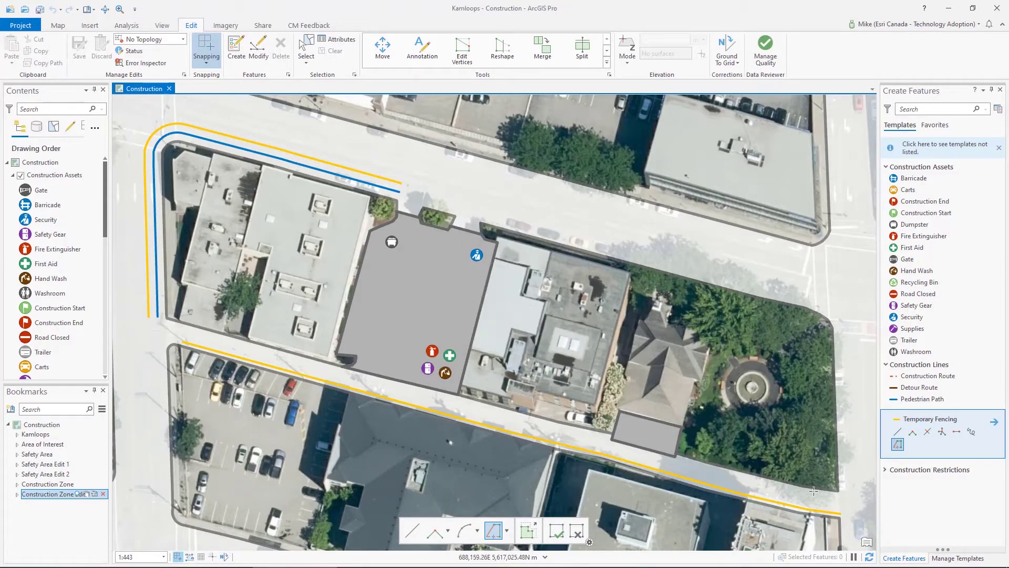
left_click(838, 492)
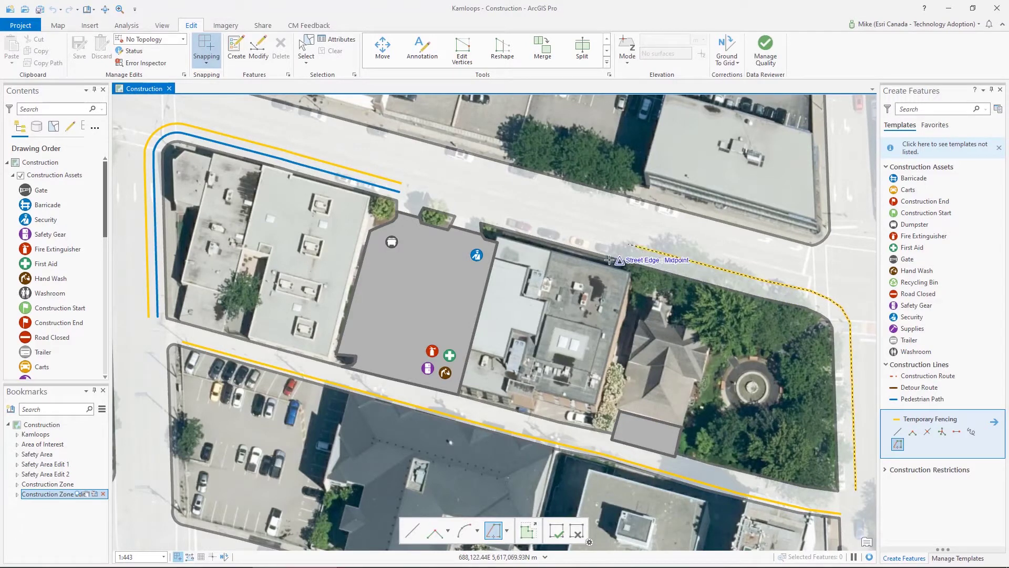
double_click(482, 215)
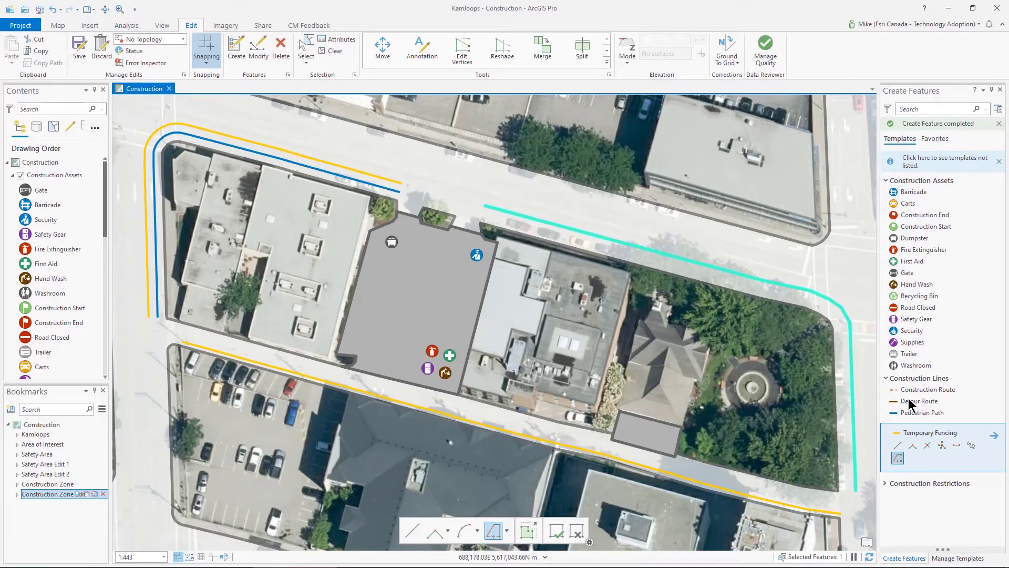
- Trace a Pedestrian Path along the same street edge with a 2 m offset, ending level with the fencing, and clear the selection
left_click(921, 413)
left_click(898, 432)
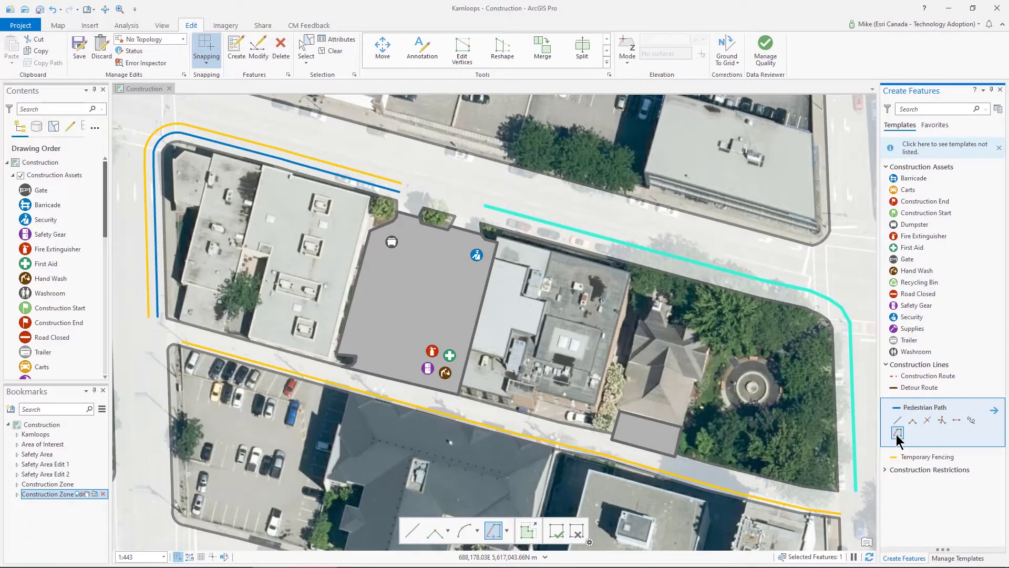
type("o")
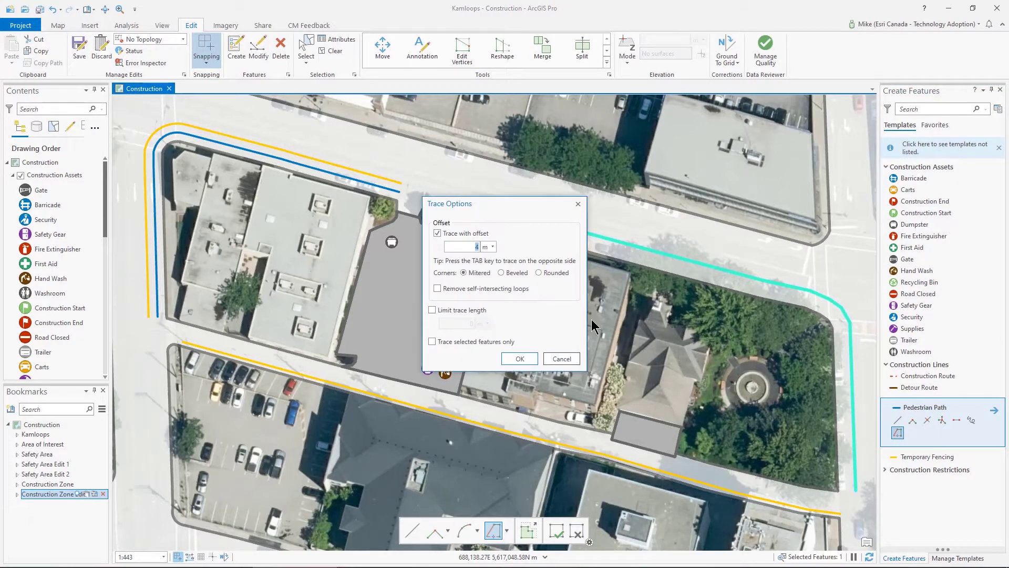
type("2")
key("Return")
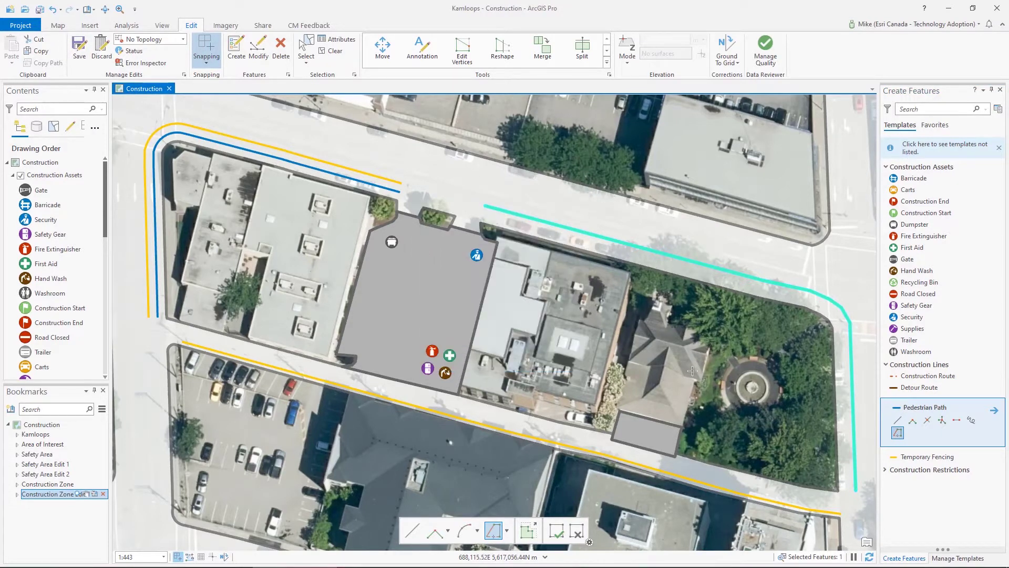
left_click(837, 491)
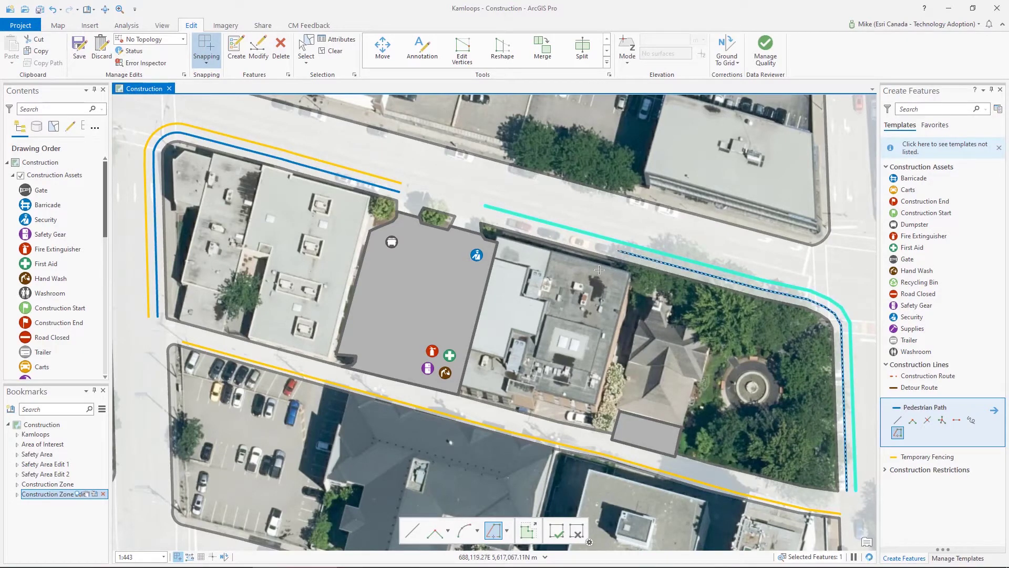
double_click(492, 219)
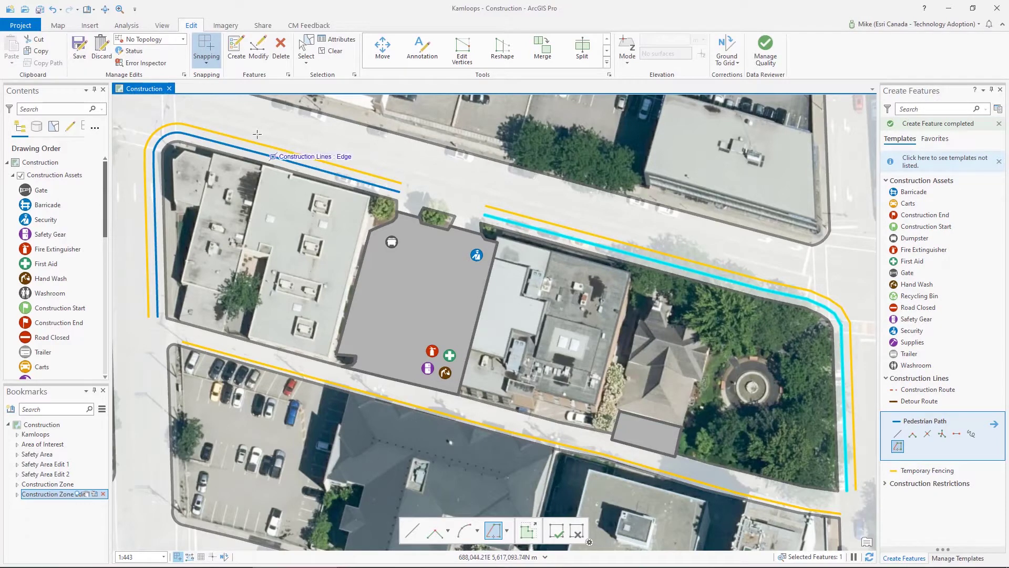
left_click(330, 50)
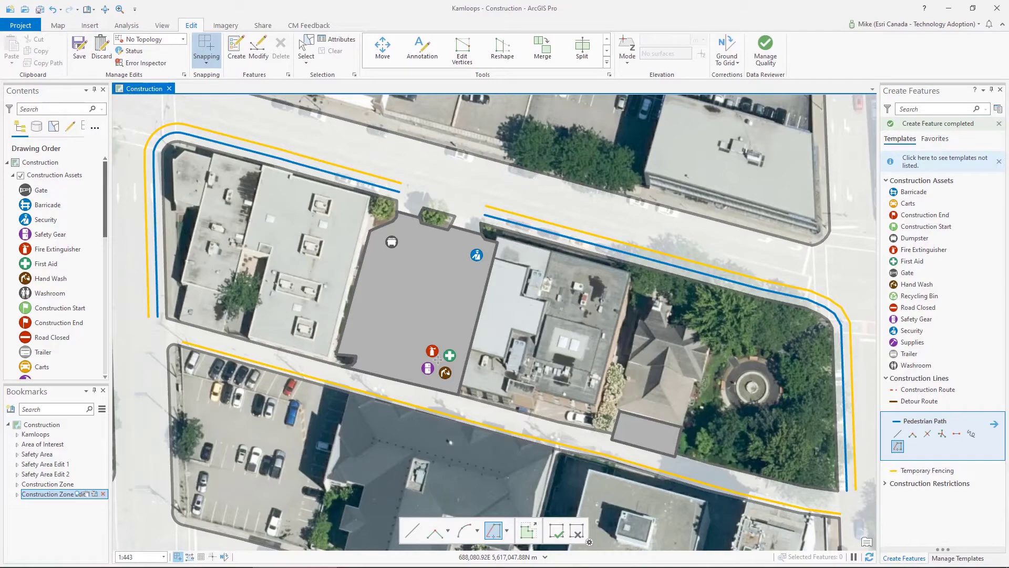
- Zoom to the Safety Area Edit 1 bookmark and turn on the editing grid with 5 m spacing
left_click(79, 463)
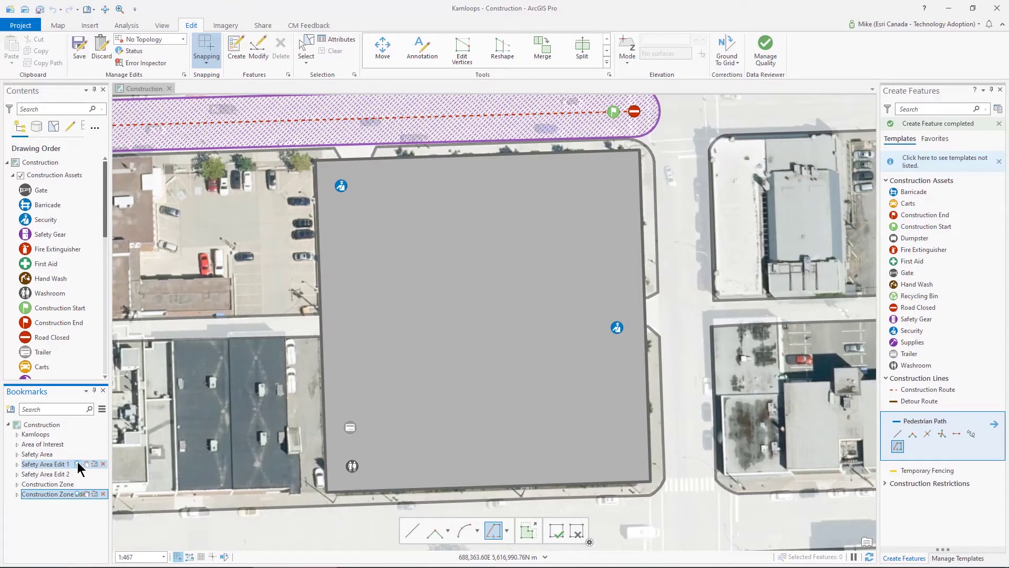
left_click(202, 557)
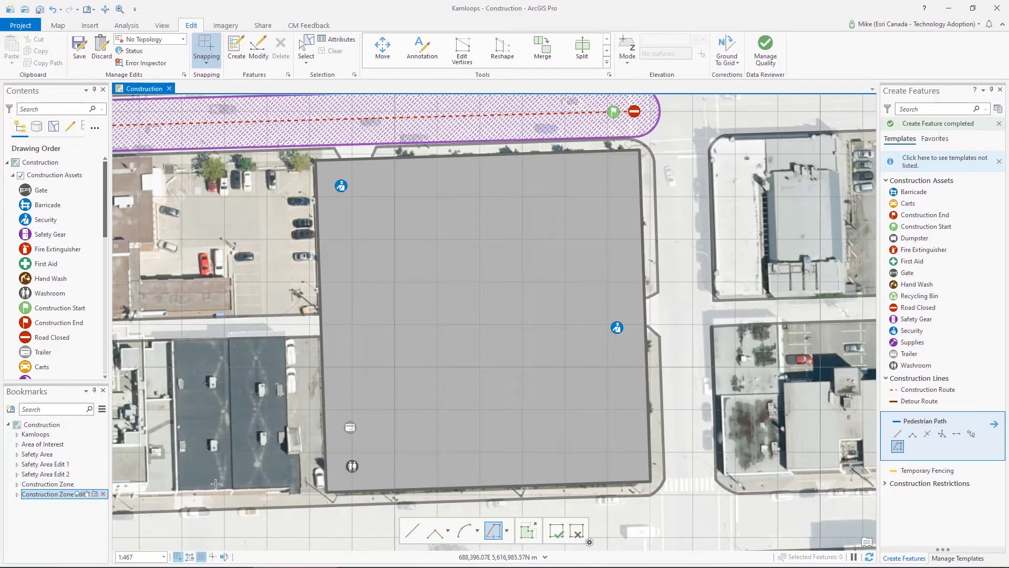
mouse_move(202, 557)
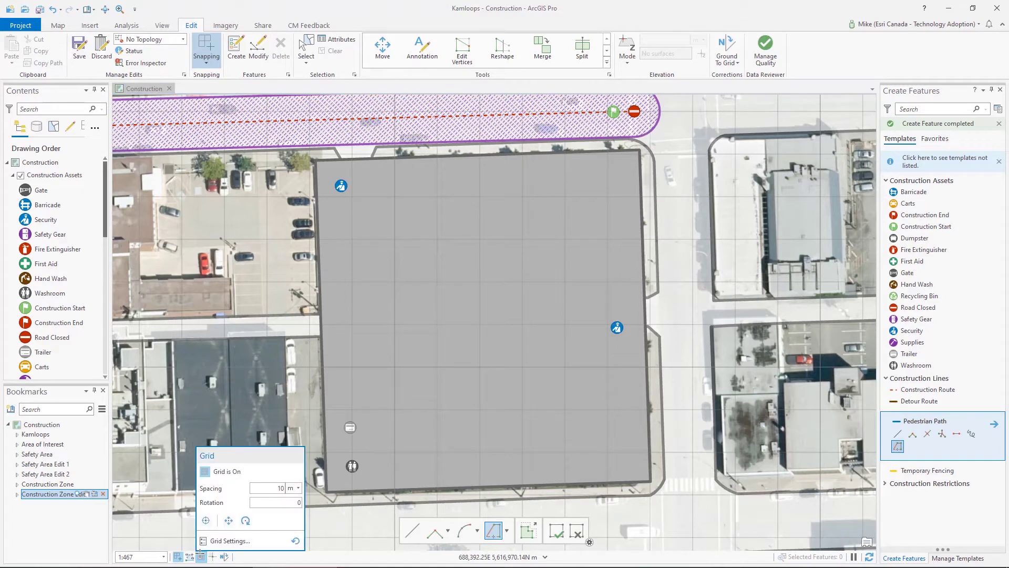
double_click(284, 488)
type("5")
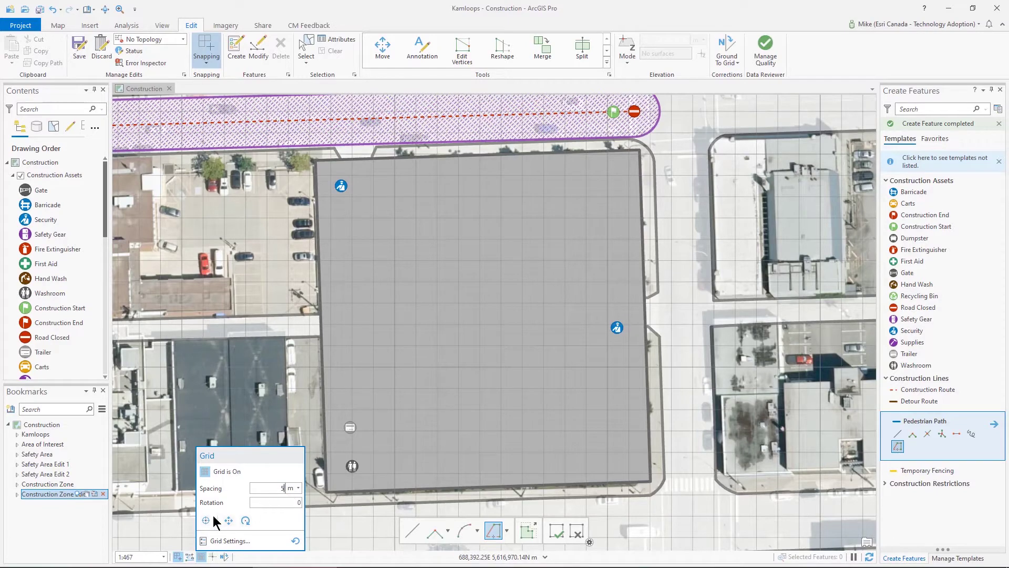
- Set the grid origin at the parking lot's southeast corner and rotate the grid to align with the lot's east edge
left_click(206, 520)
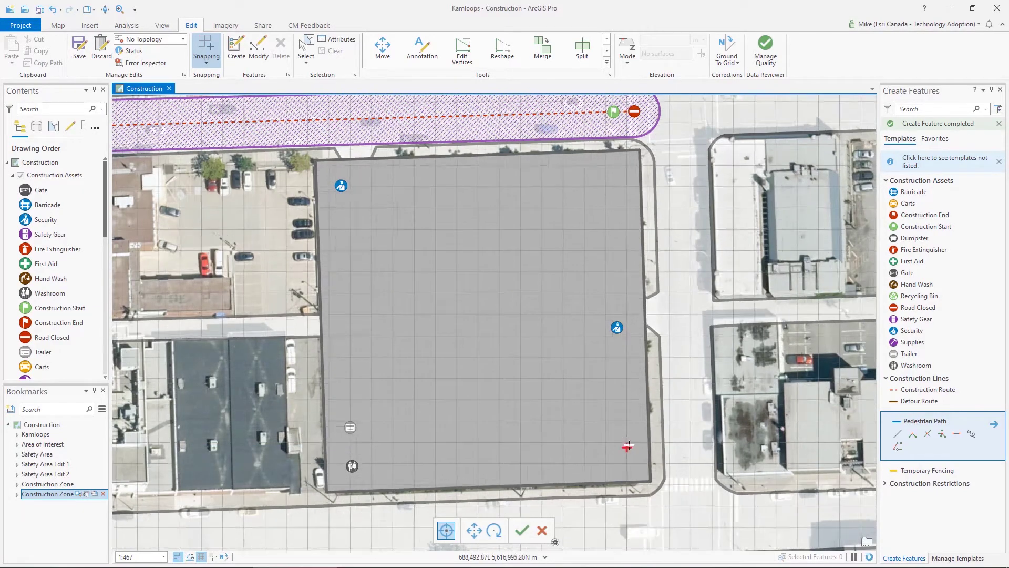
left_click(650, 481)
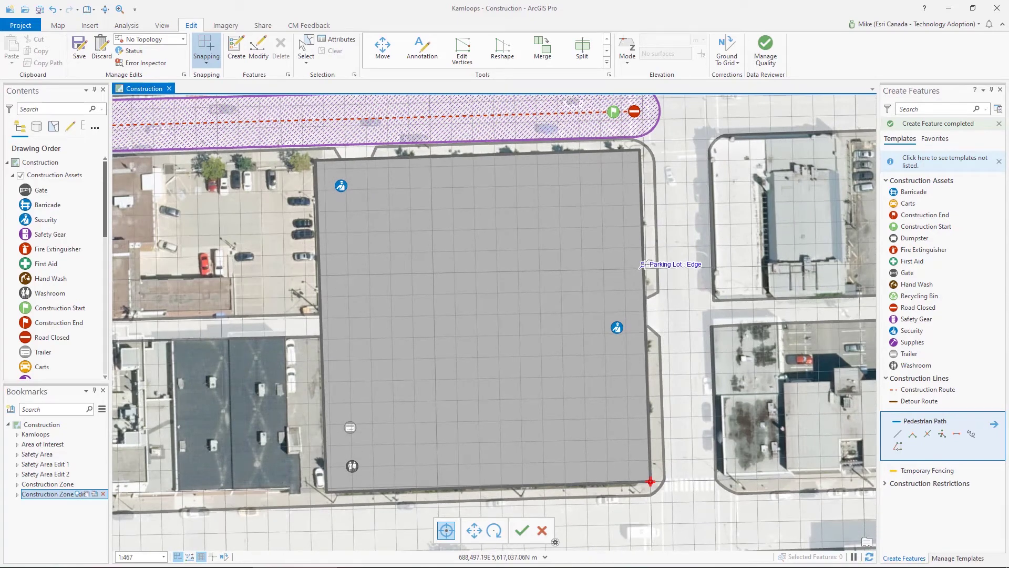
key("F2")
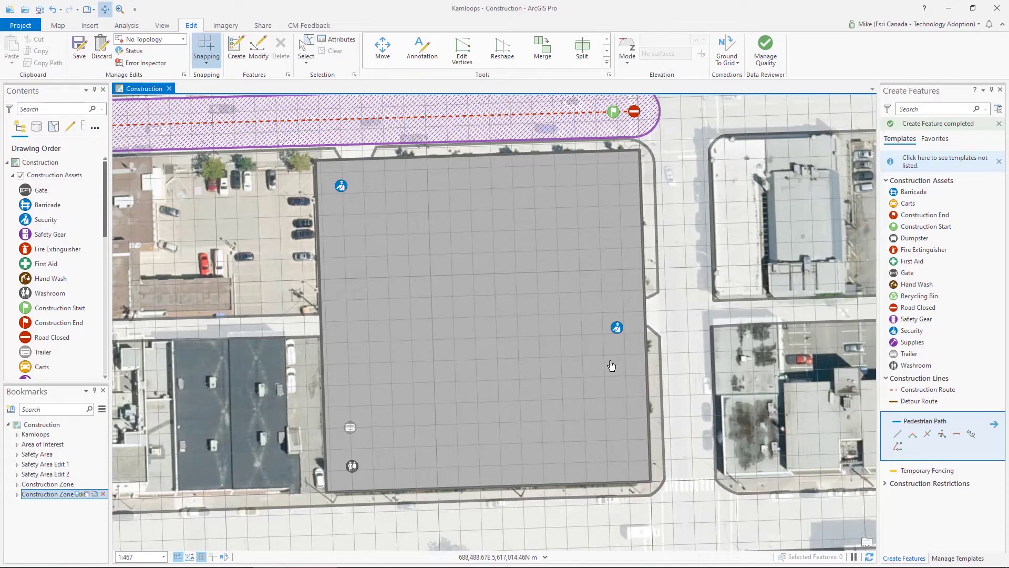
- Place a Fire Extinguisher and a First Aid point on adjacent grid intersections near the parking lot's southeast corner
left_click(908, 255)
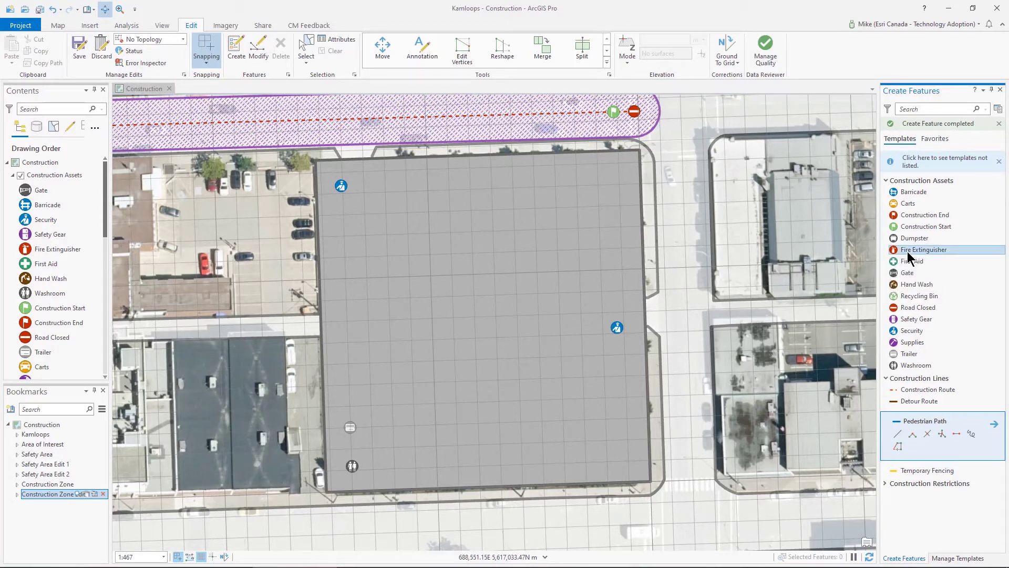
left_click(605, 440)
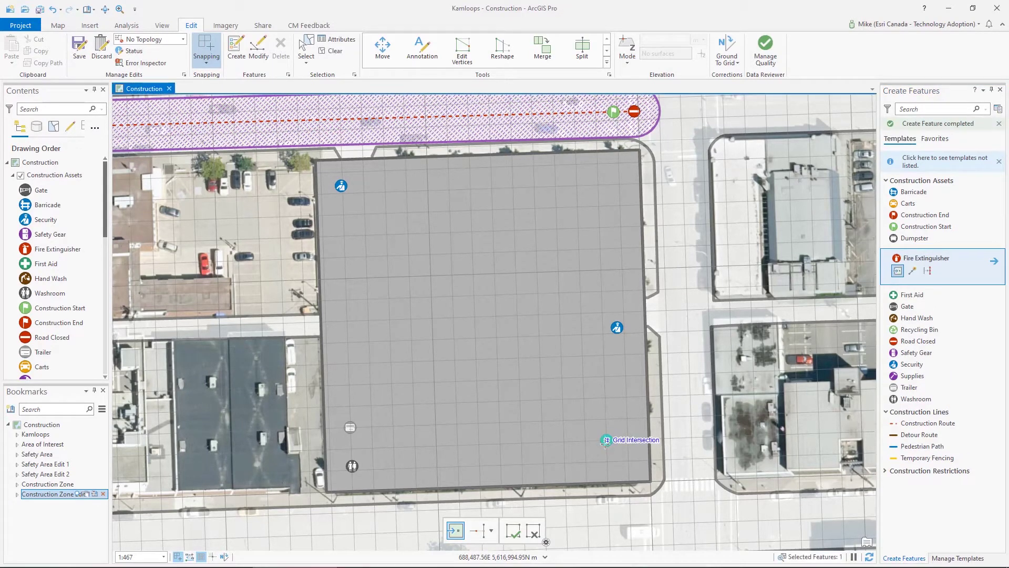
left_click(910, 296)
left_click(630, 439)
- Place a Hand Wash point directly south of the First Aid point and a Safety Gear point south of the Fire Extinguisher, on grid intersections
left_click(920, 322)
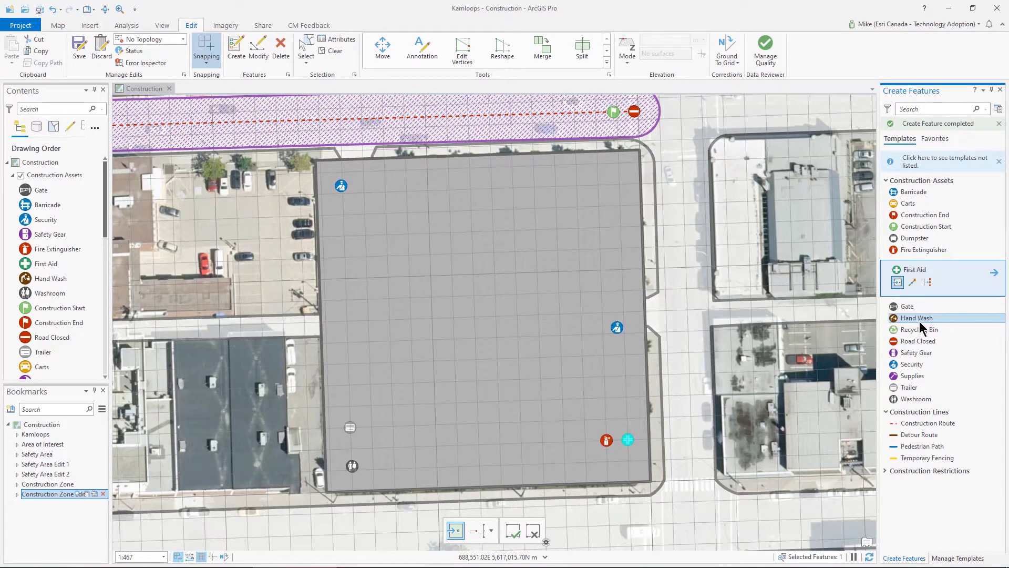
left_click(629, 462)
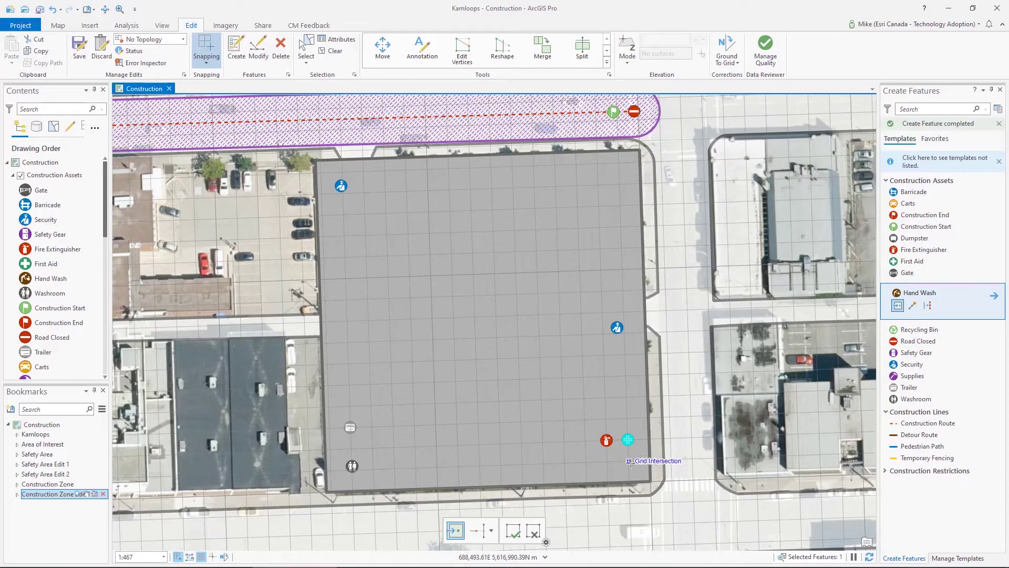
left_click(916, 353)
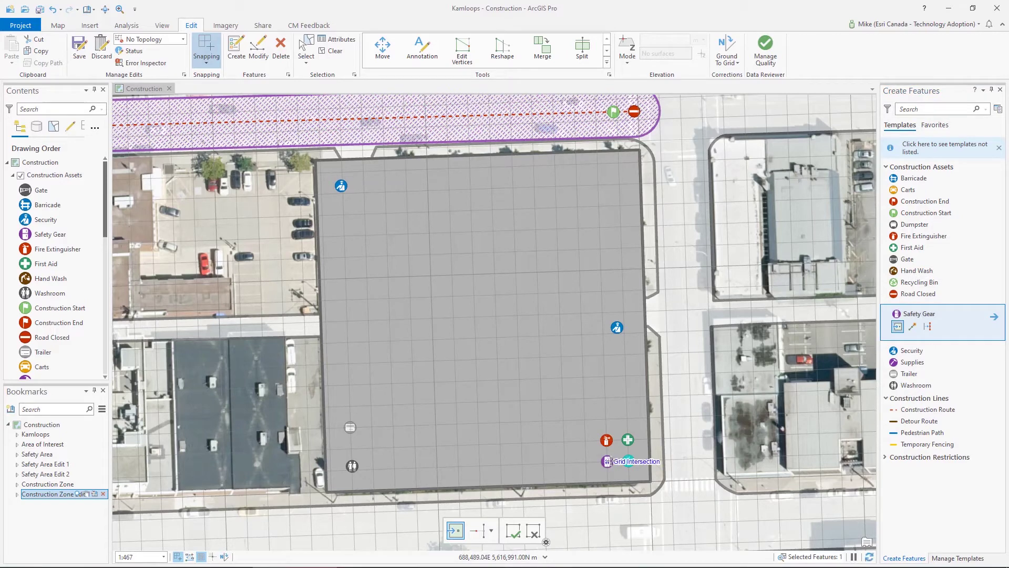
left_click(608, 462)
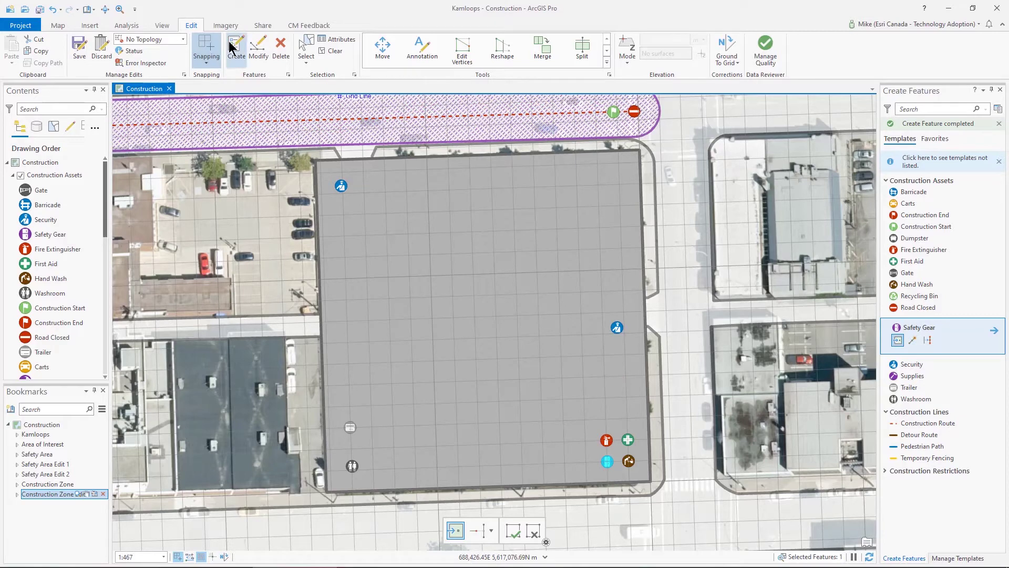
- Select the four new safety points, save them as a preset template named "Safety Assets", and return to the feature creation templates
left_click(306, 47)
left_click_drag(593, 427, 666, 477)
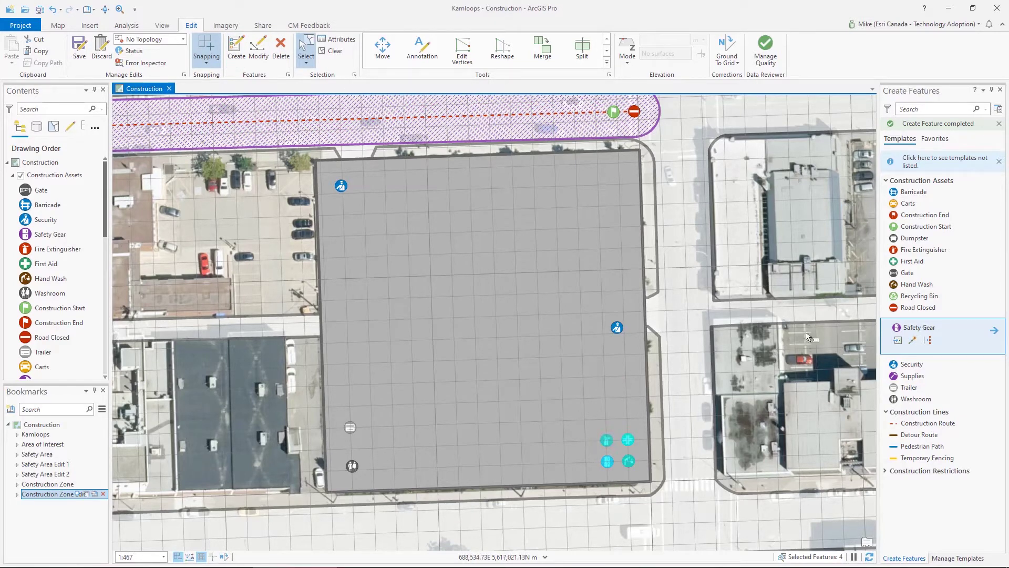
left_click(962, 559)
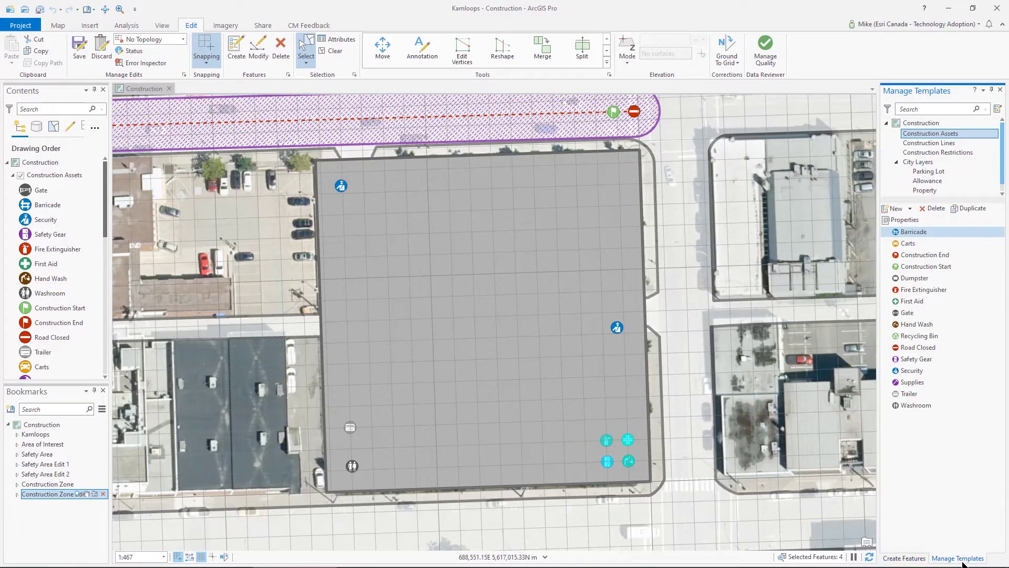
left_click(910, 209)
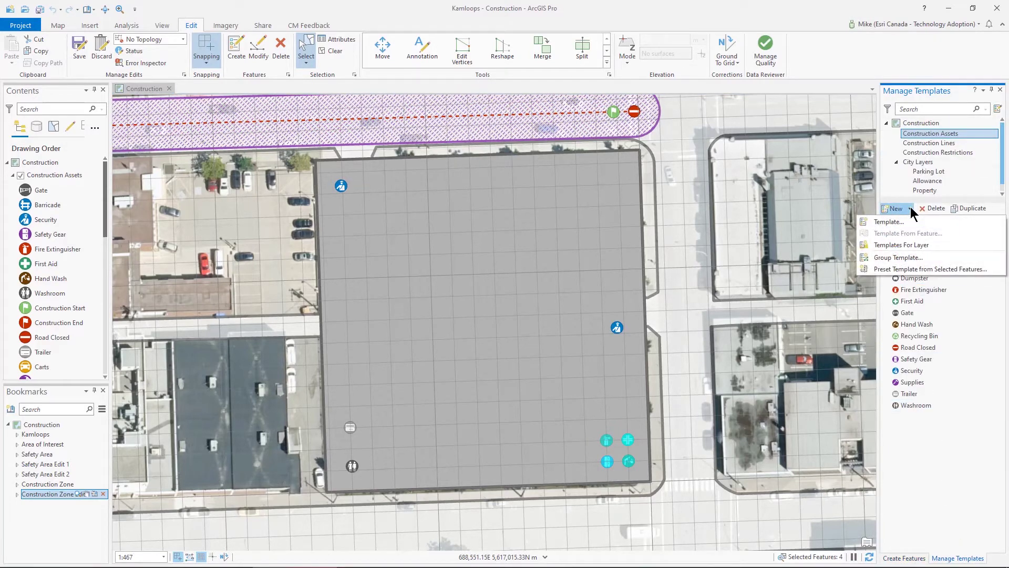
left_click(923, 271)
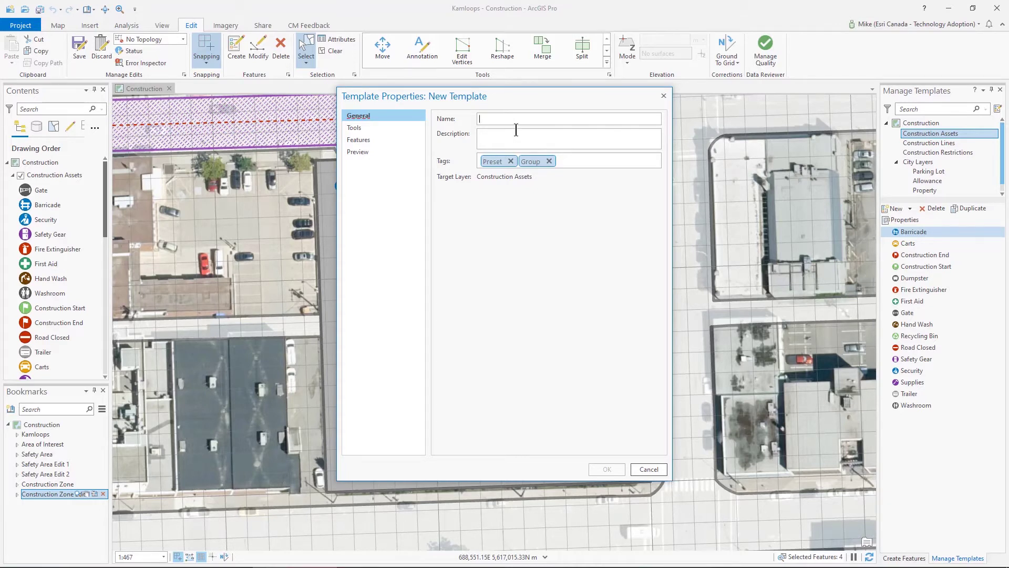
type("Safety Assets")
left_click(607, 472)
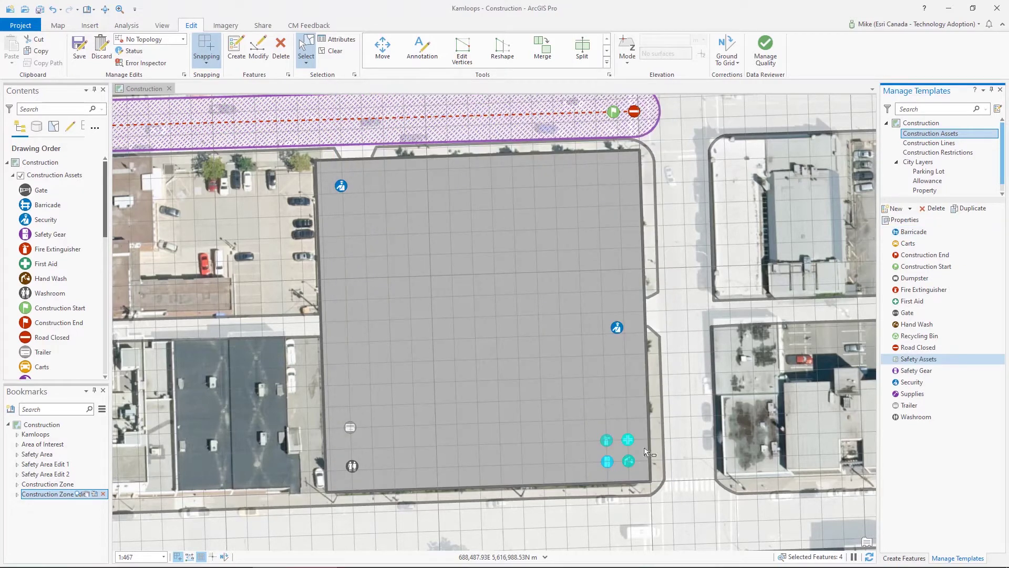
left_click(917, 560)
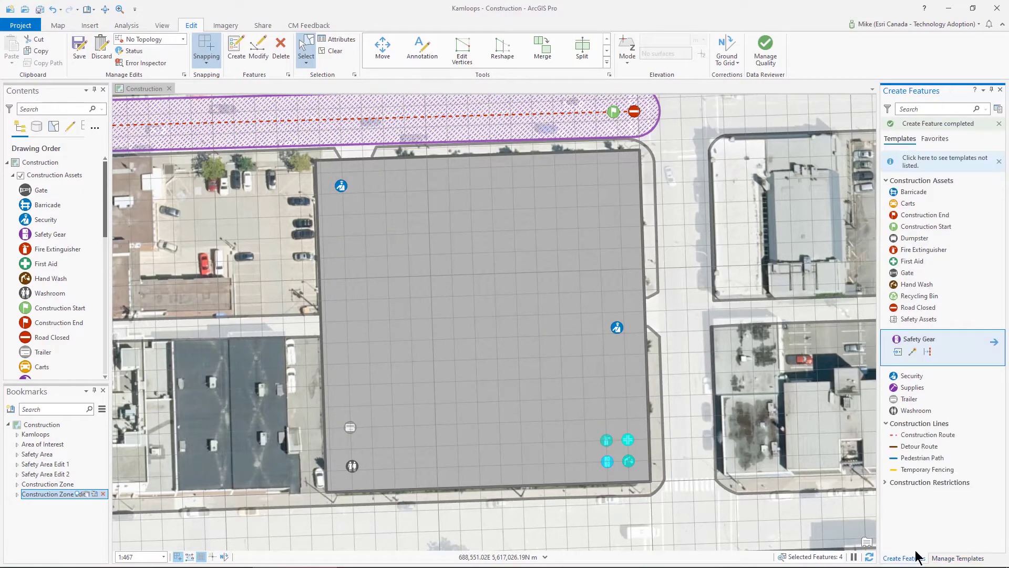
- Clear the selection of the four safety points and turn off the editing grid
left_click(917, 319)
left_click(328, 49)
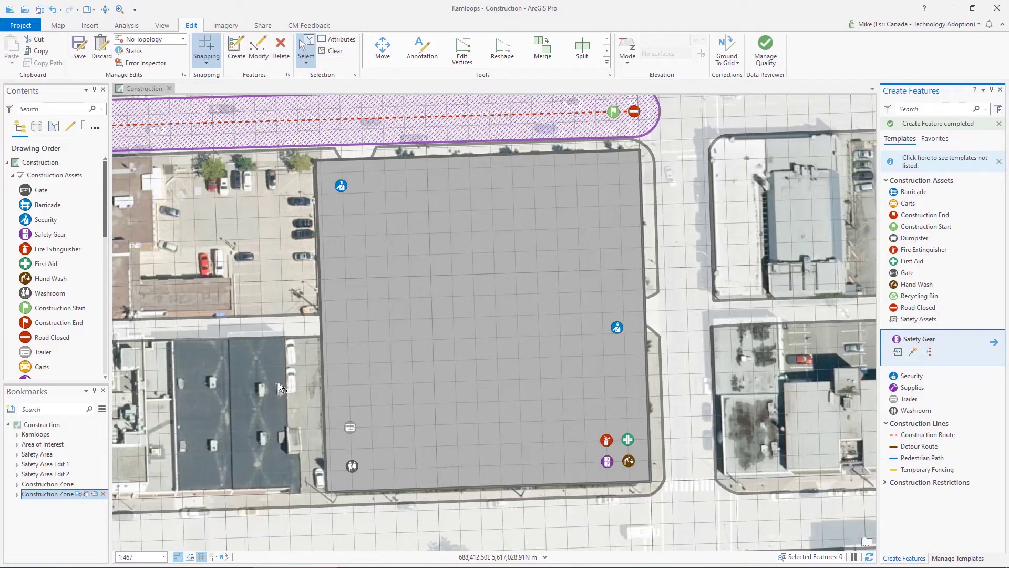
left_click(202, 557)
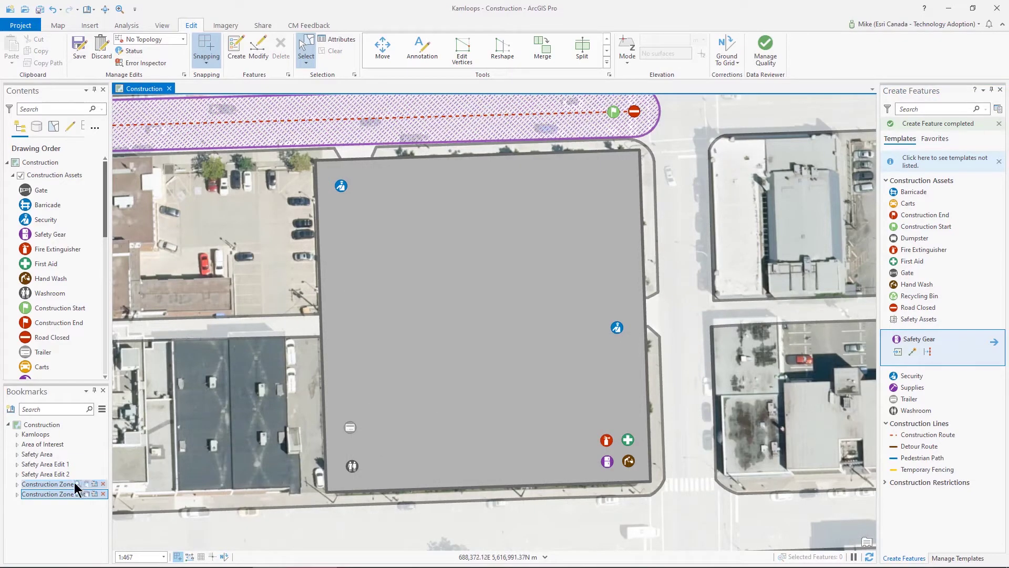
- Place the Safety Assets preset, unrotated, near the southeast corner of the northwest parking lot in the Safety Area Edit 2 bookmark
left_click(76, 474)
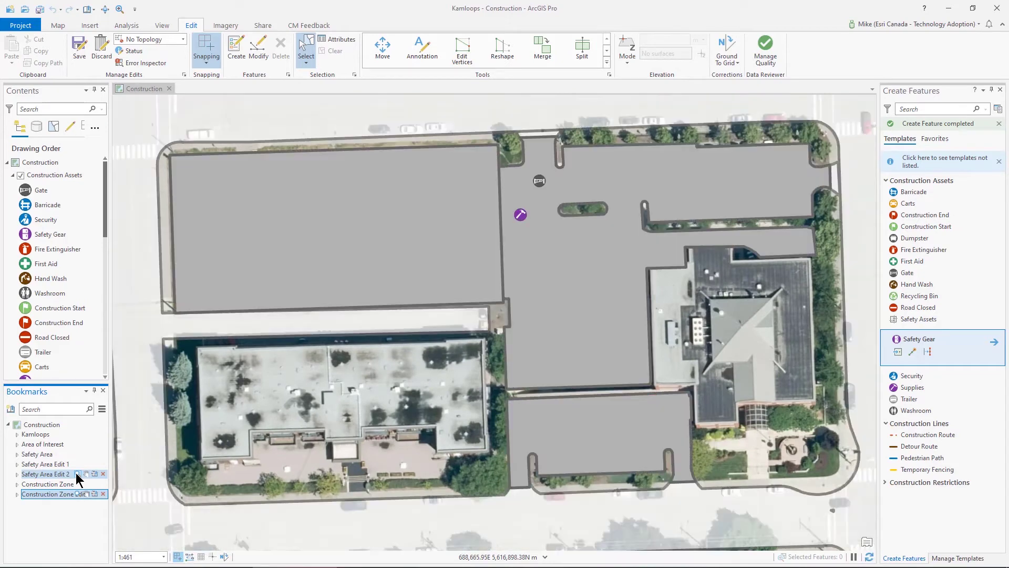
left_click(911, 327)
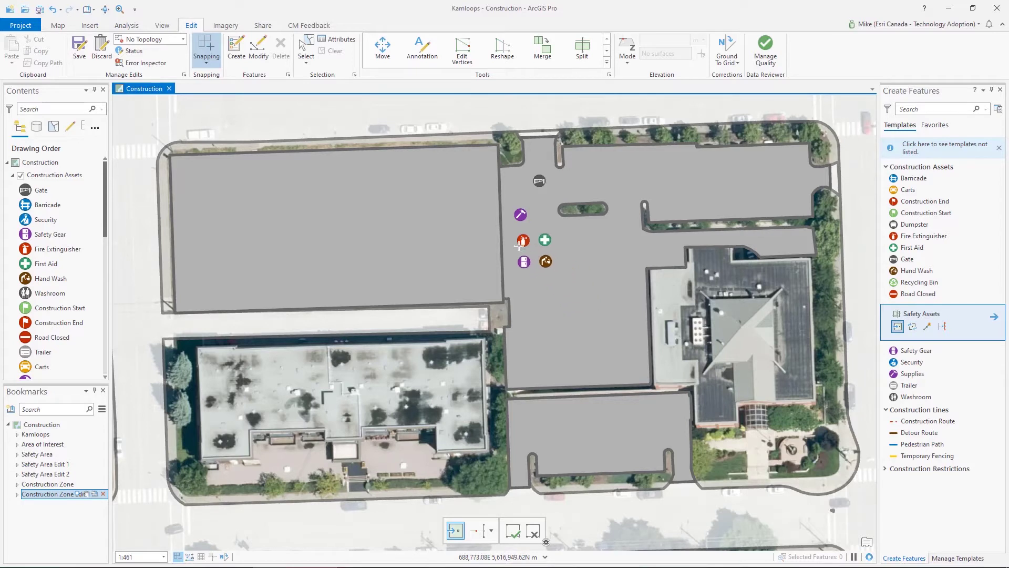
left_click(474, 277)
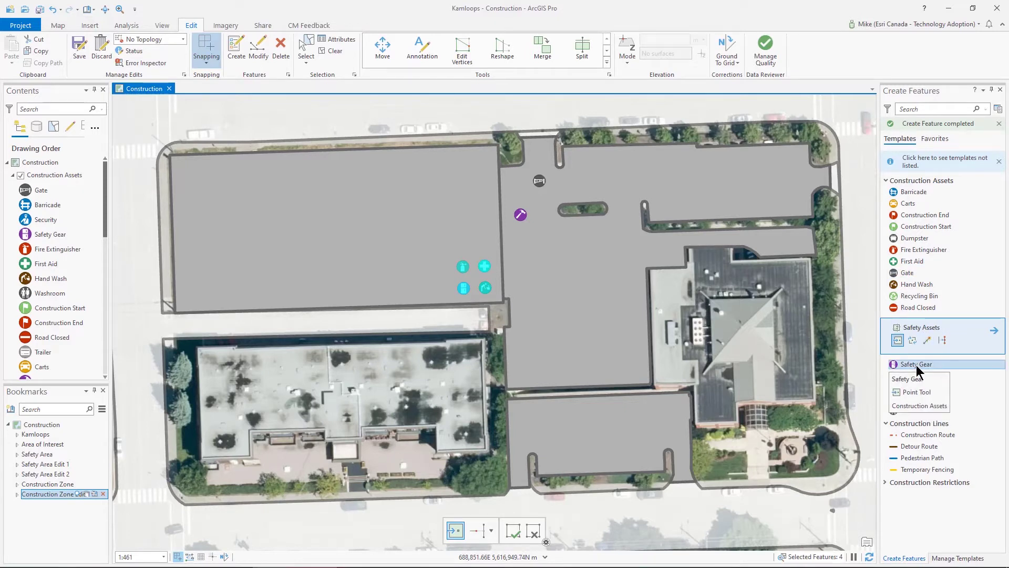
- Place a second Safety Assets preset, rotated about 90 degrees clockwise, near the southwest corner of the middle parking lot and clear the selection
left_click(912, 340)
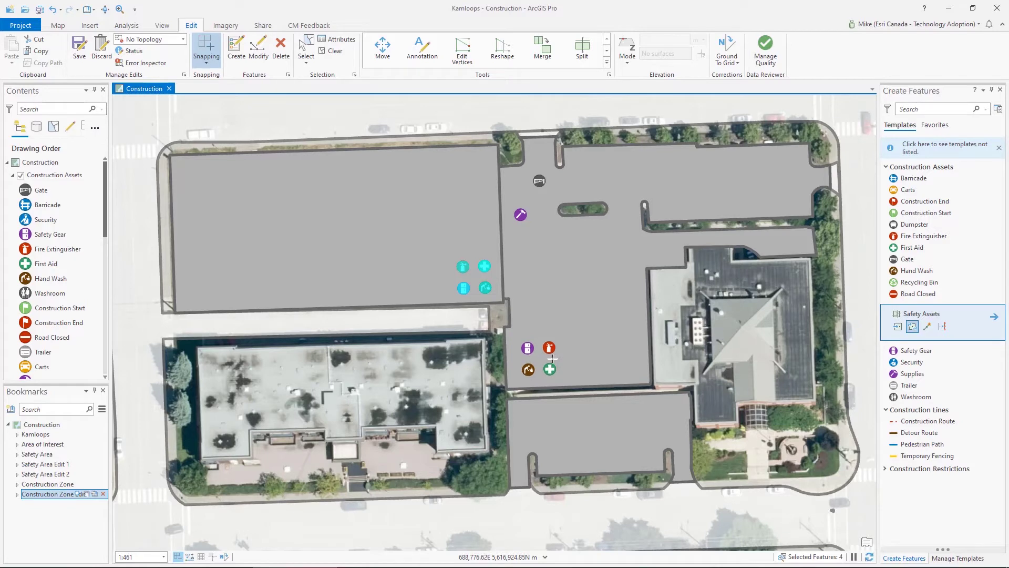
left_click(552, 358)
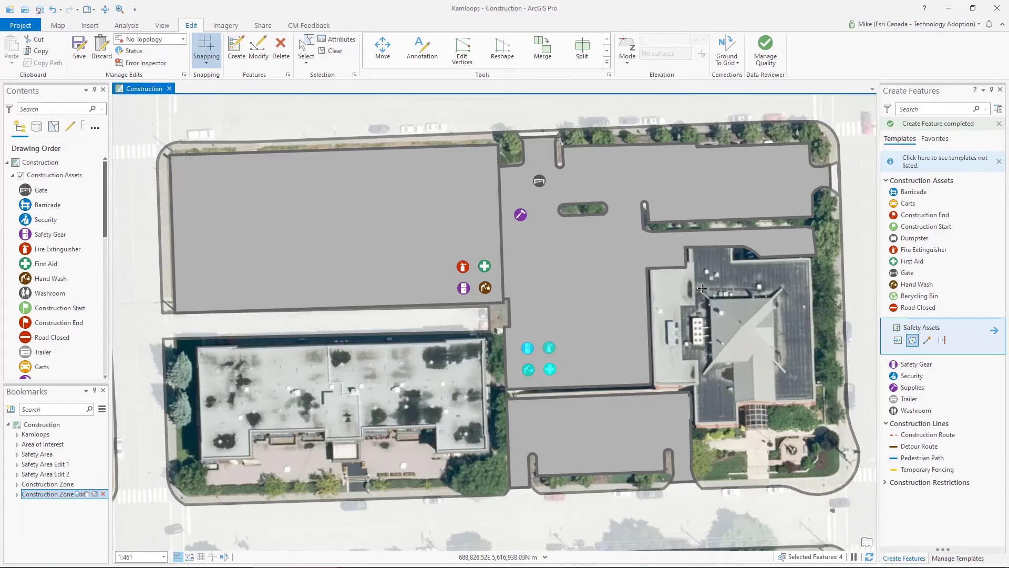
left_click(332, 53)
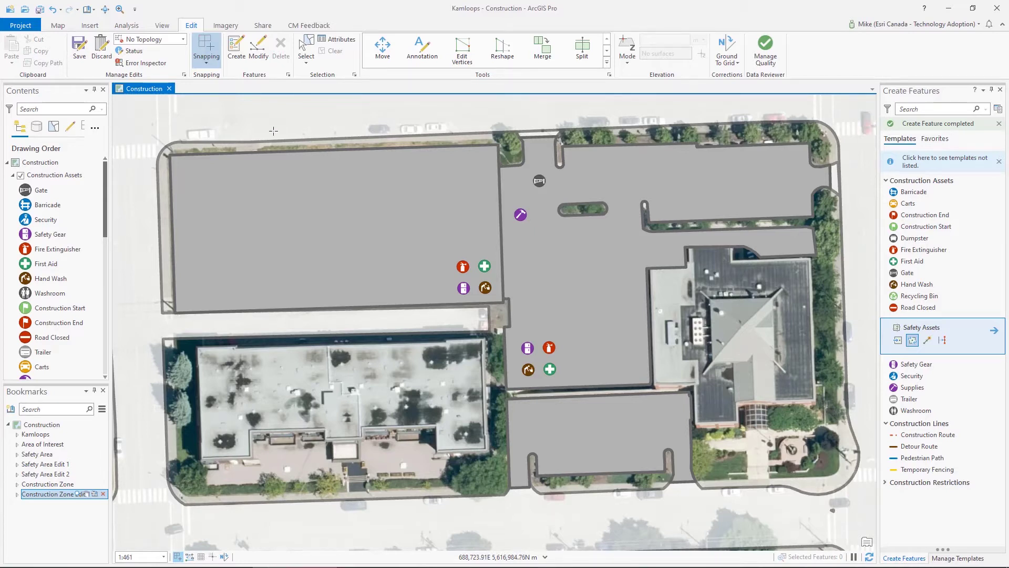
- Show the Construction Zone bookmark and start a new group template based on Construction Route in the Construction Lines layer
left_click(79, 484)
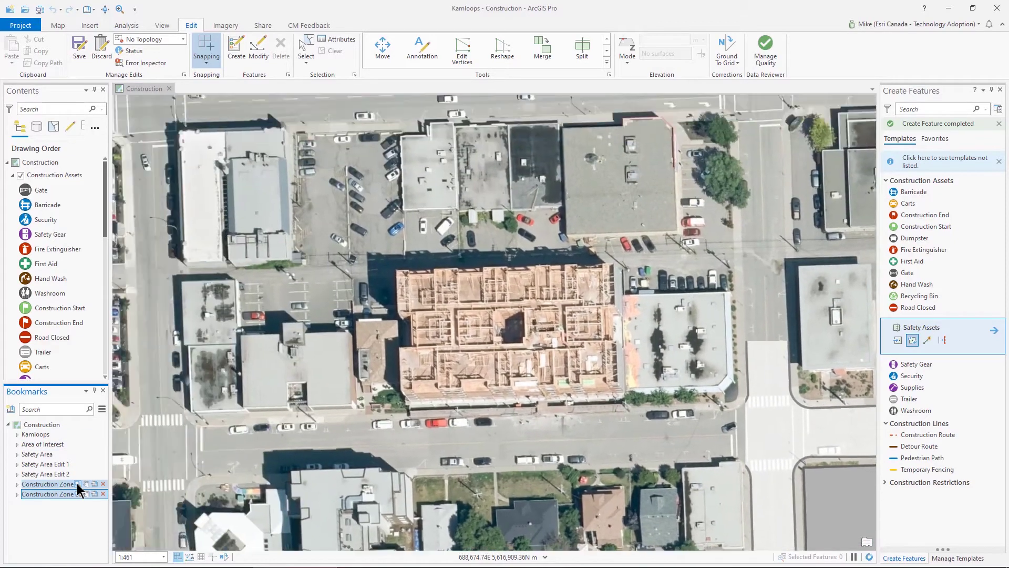
left_click(78, 484)
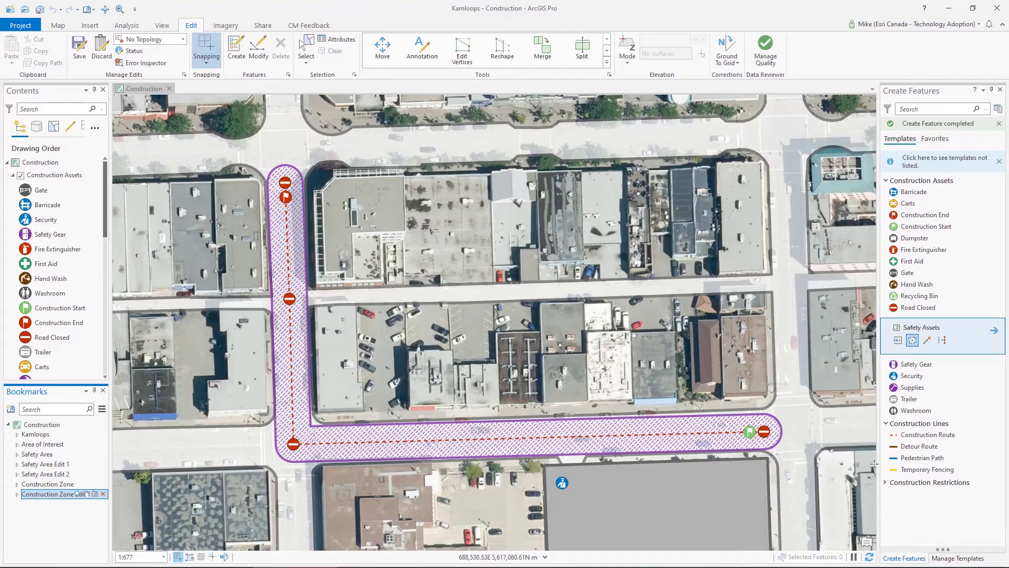
left_click(953, 560)
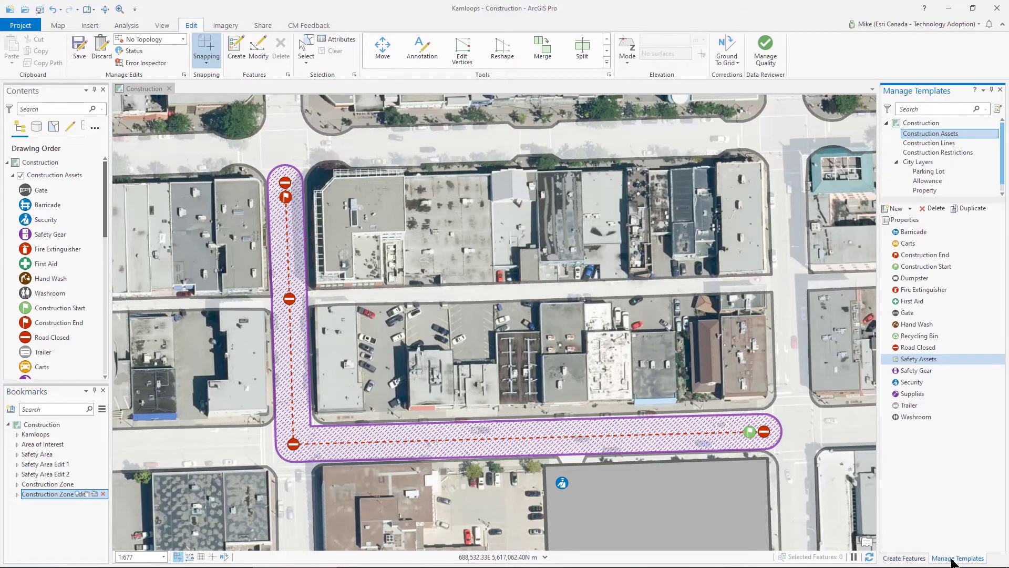
left_click(911, 209)
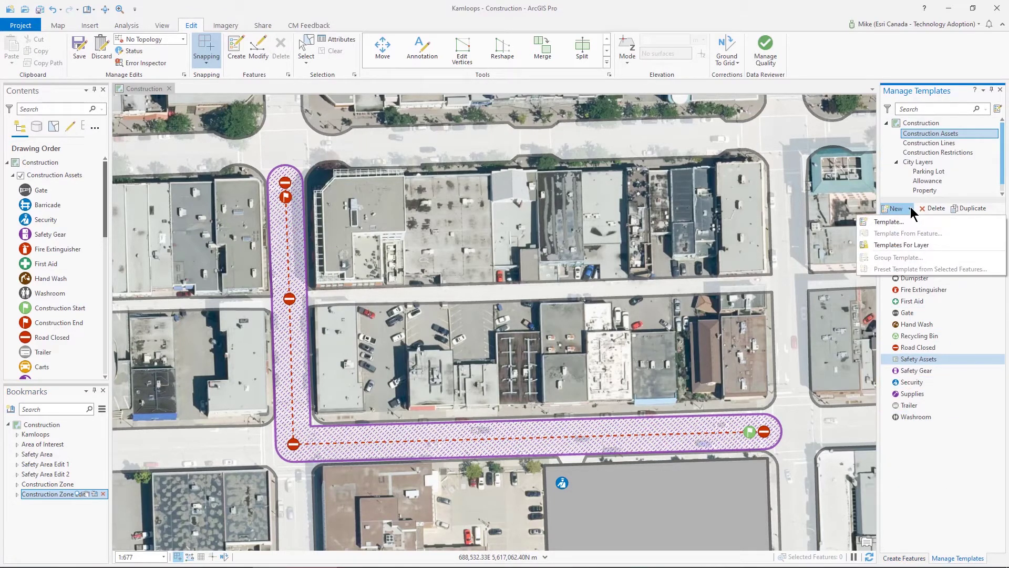
left_click(925, 145)
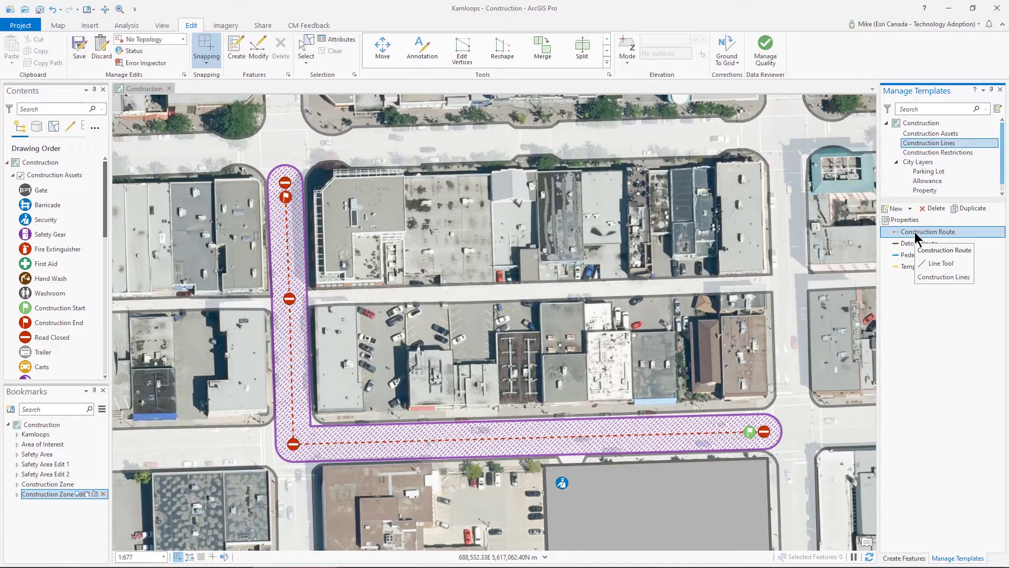
left_click(909, 208)
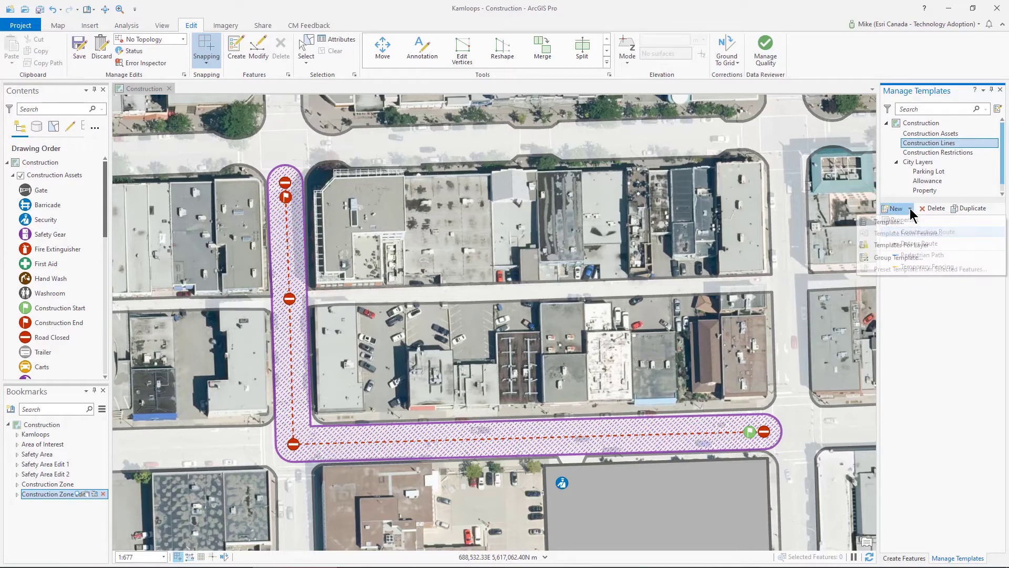
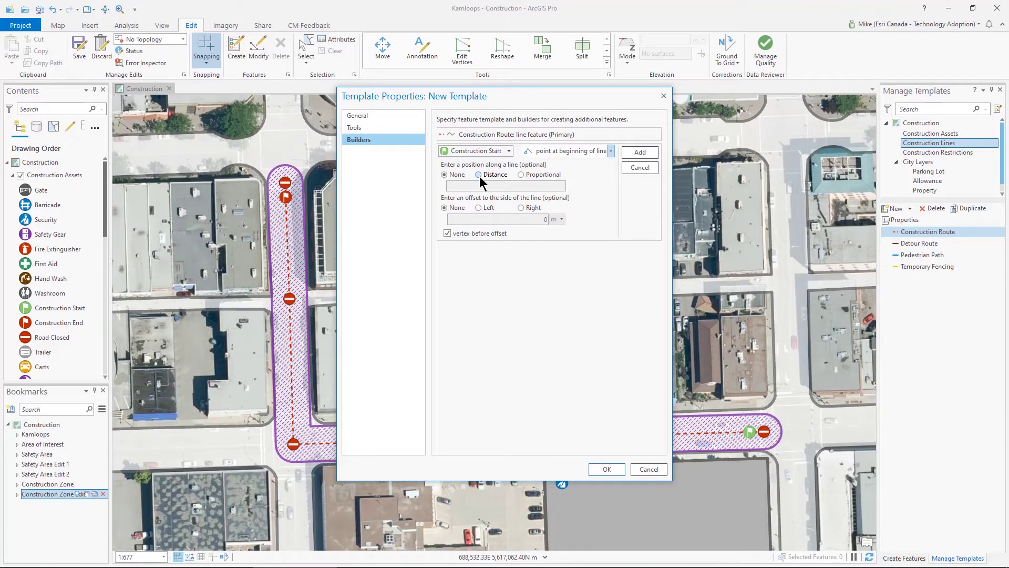
- Position the Construction Start point at a distance of 6 m from the line's beginning and add it to the group template
left_click(478, 175)
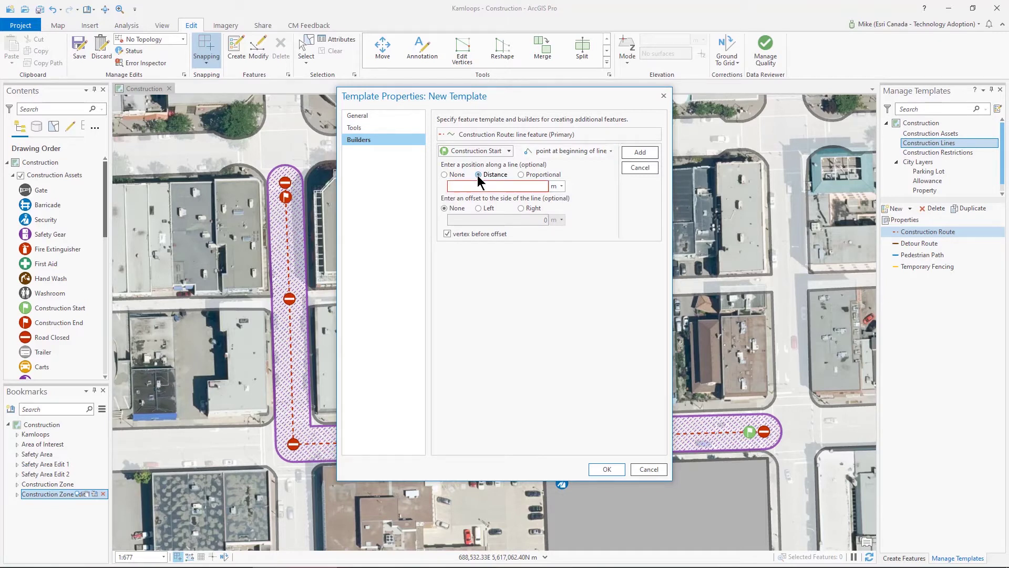
left_click(502, 186)
type("6")
left_click(636, 153)
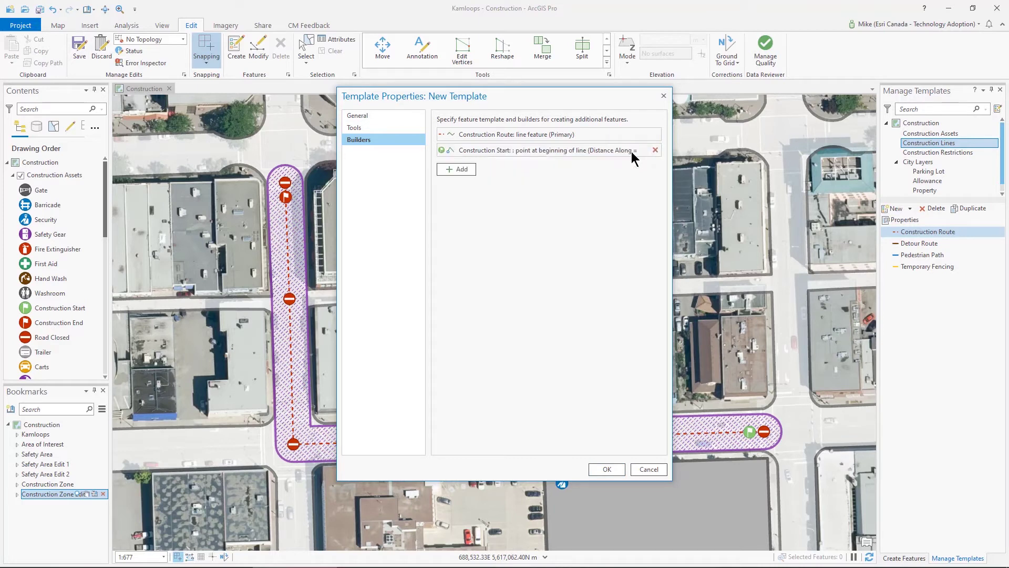
- Add a Construction End builder to the group template as a point at end of line with a distance of 6 m
left_click(455, 171)
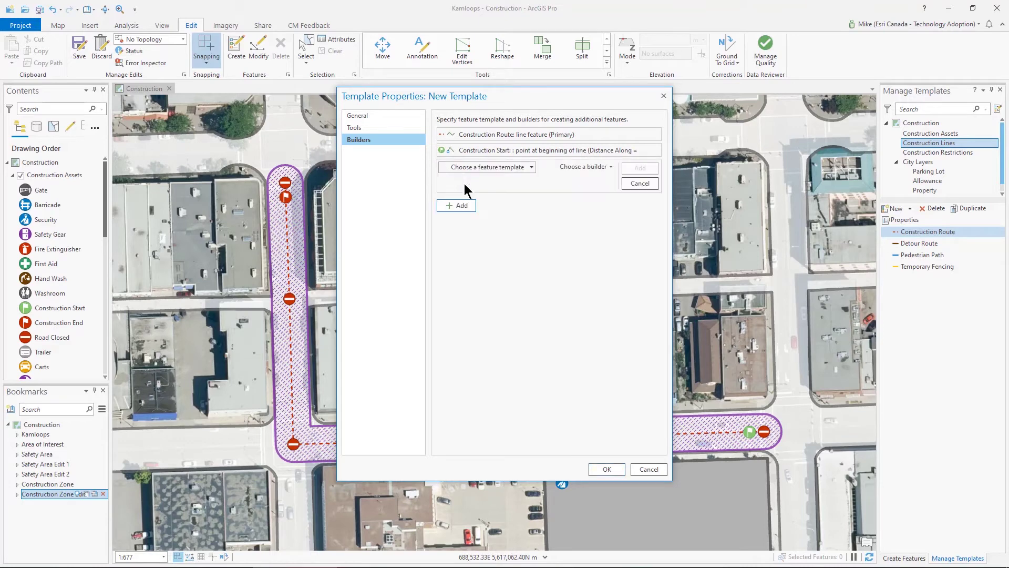
left_click(490, 167)
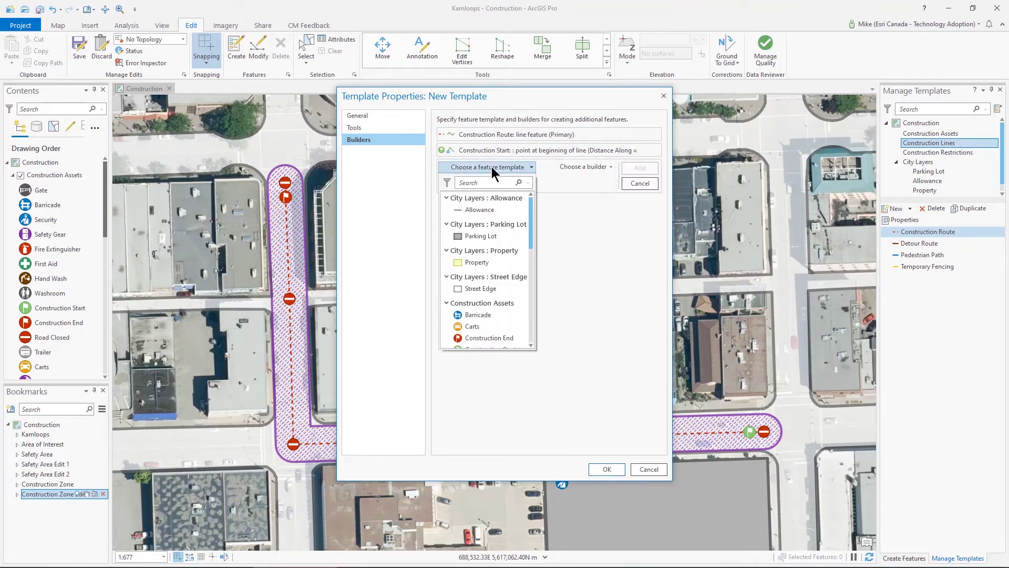
left_click(497, 338)
left_click(479, 191)
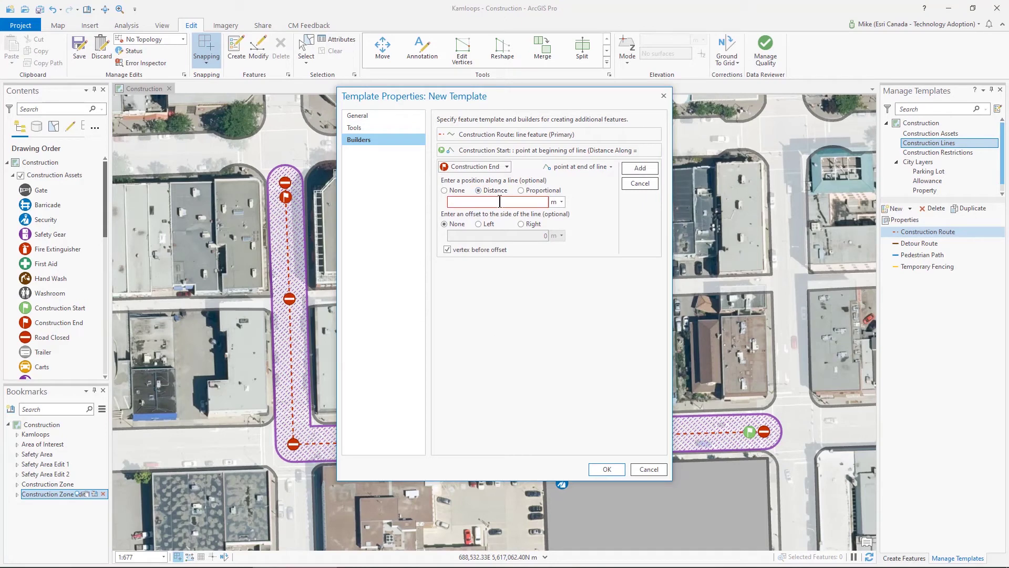
type("6")
left_click(640, 168)
- Add a Road Closed builder to the group template that creates a point at every vertex
left_click(455, 184)
left_click(494, 184)
scroll(497, 272, "down", 3)
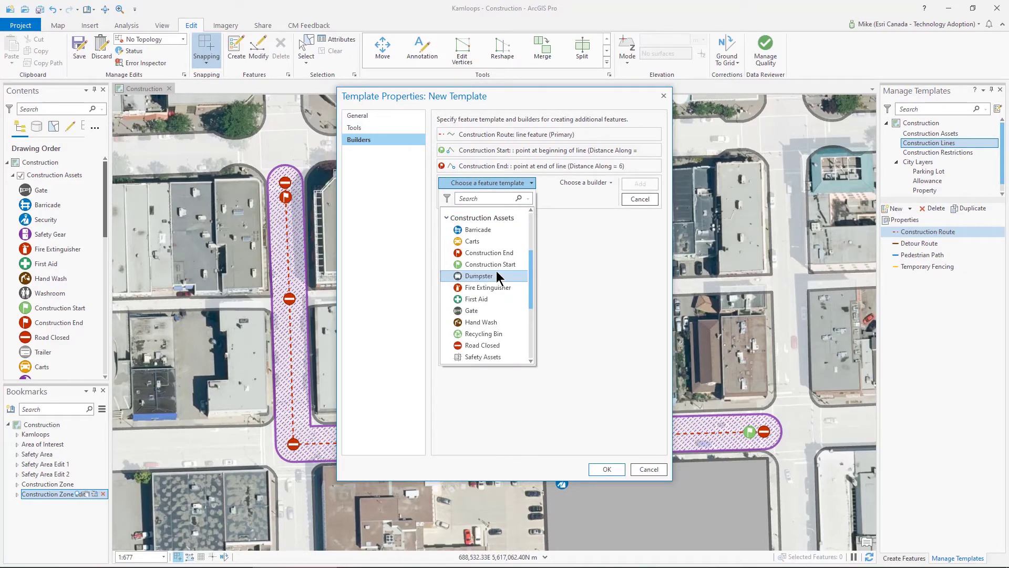
left_click(489, 345)
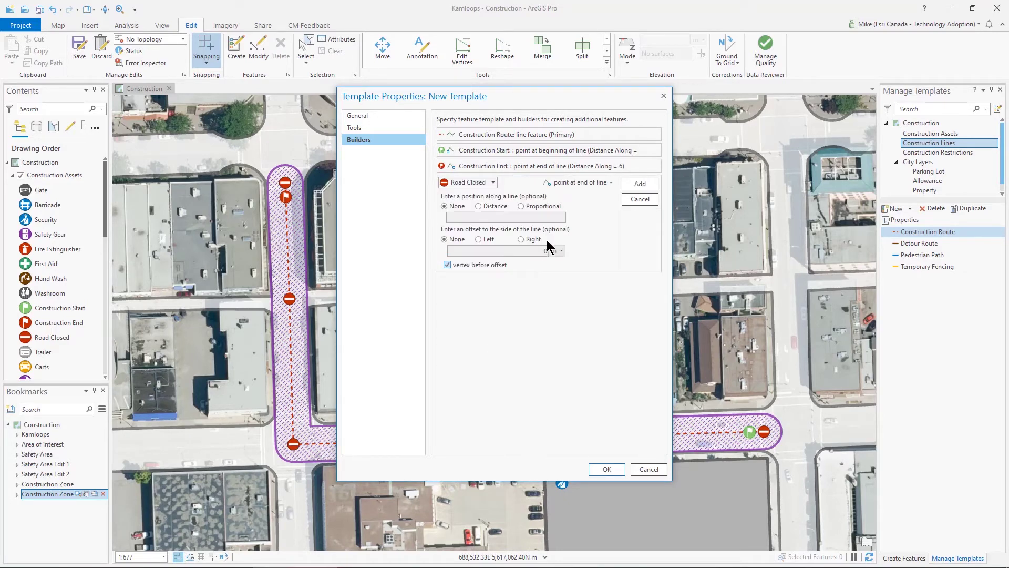
left_click(566, 184)
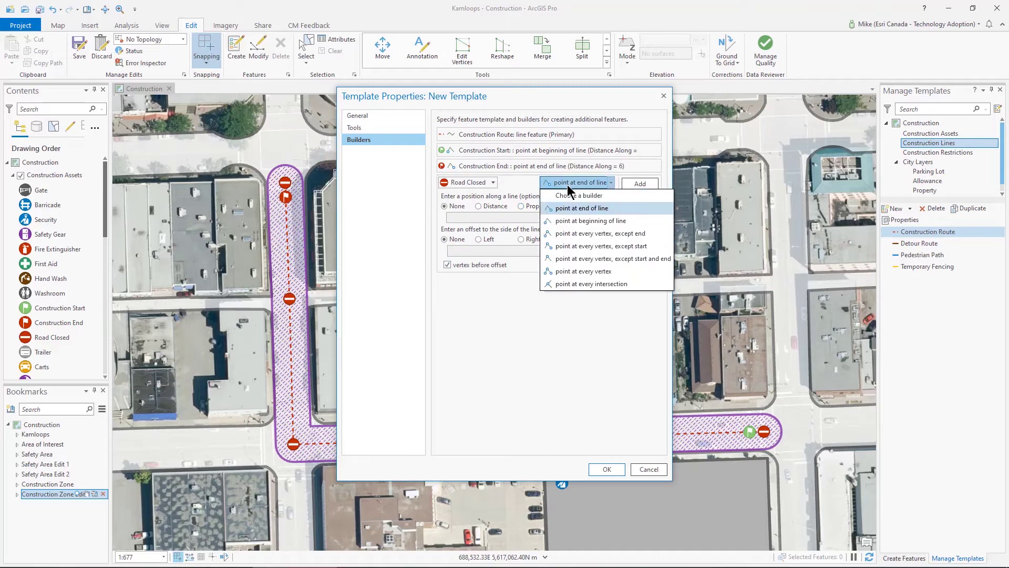
left_click(580, 270)
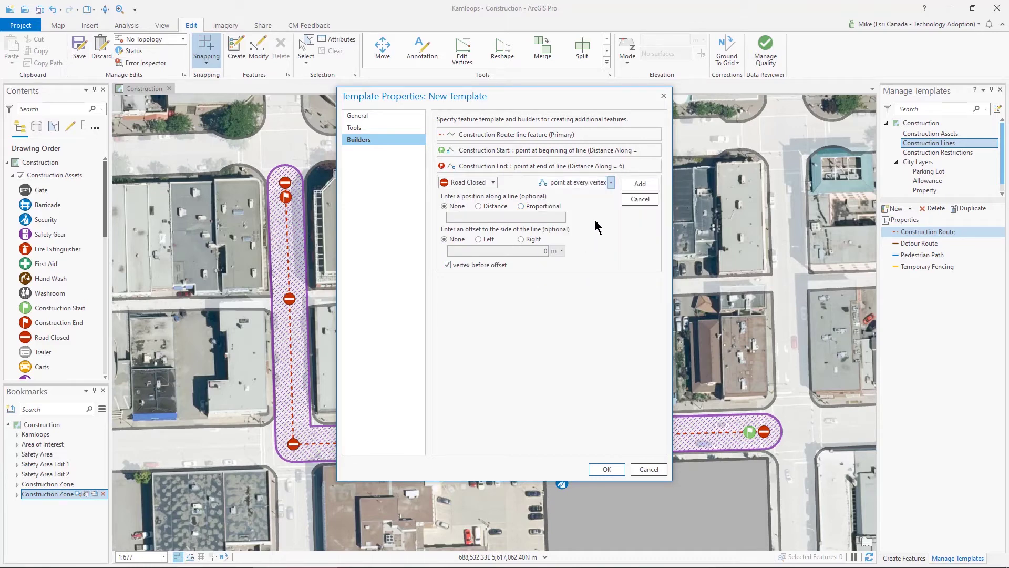
left_click(640, 185)
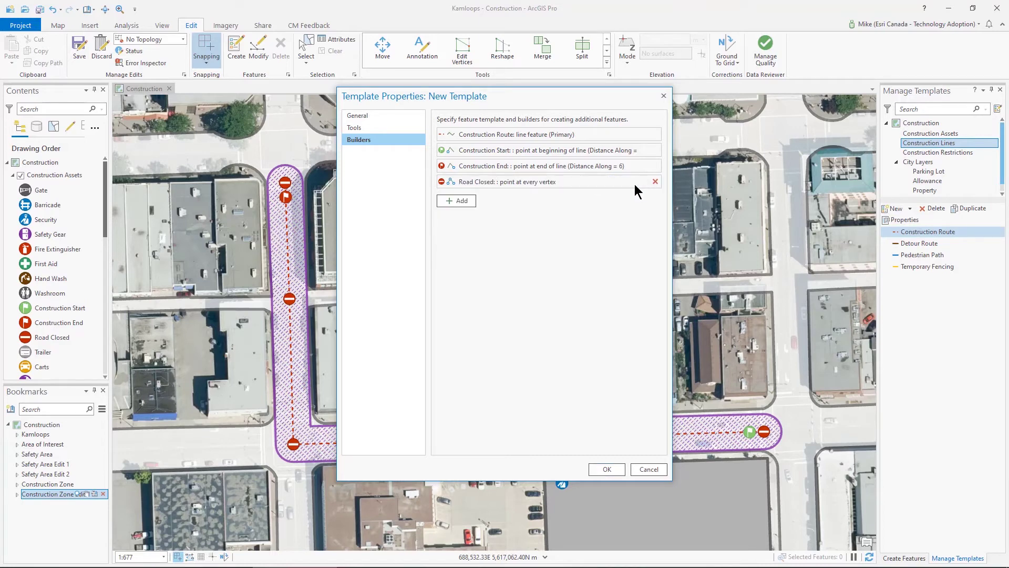
- Add a Construction Boundary builder as a buffer with a 6 m distance and save the group template
left_click(465, 202)
left_click(487, 198)
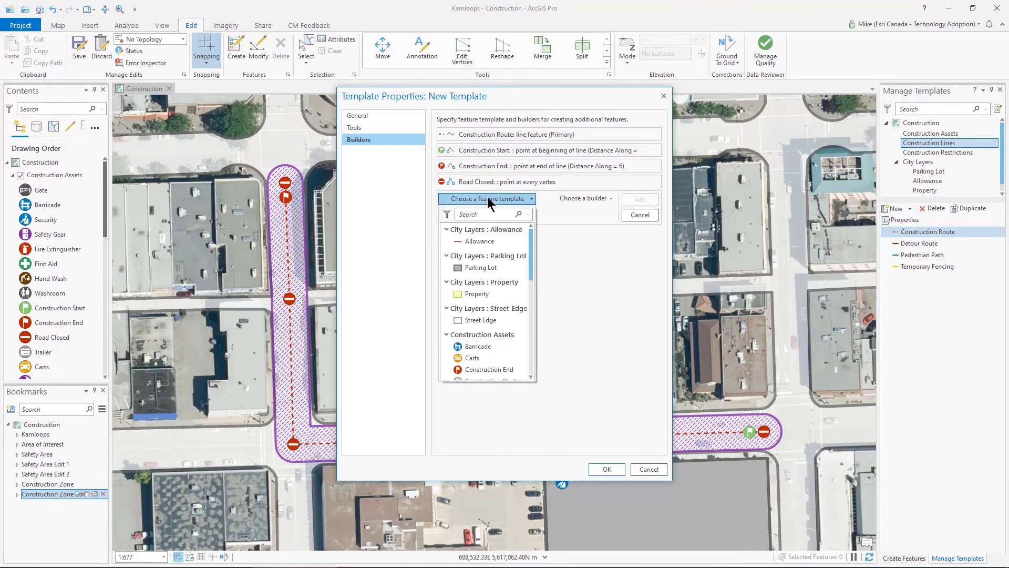
scroll(497, 269, "down", 6)
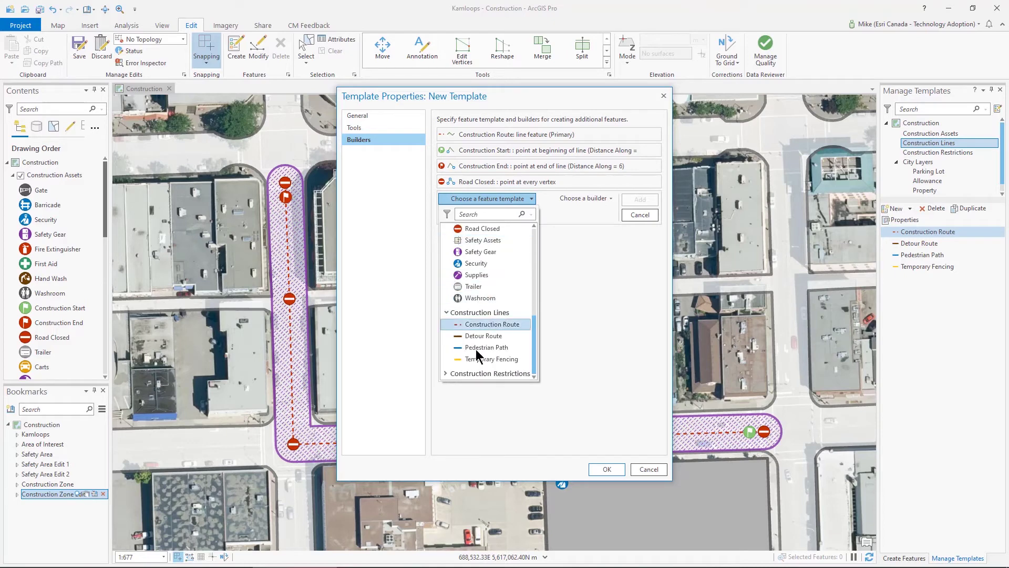
left_click(443, 372)
scroll(451, 361, "down", 2)
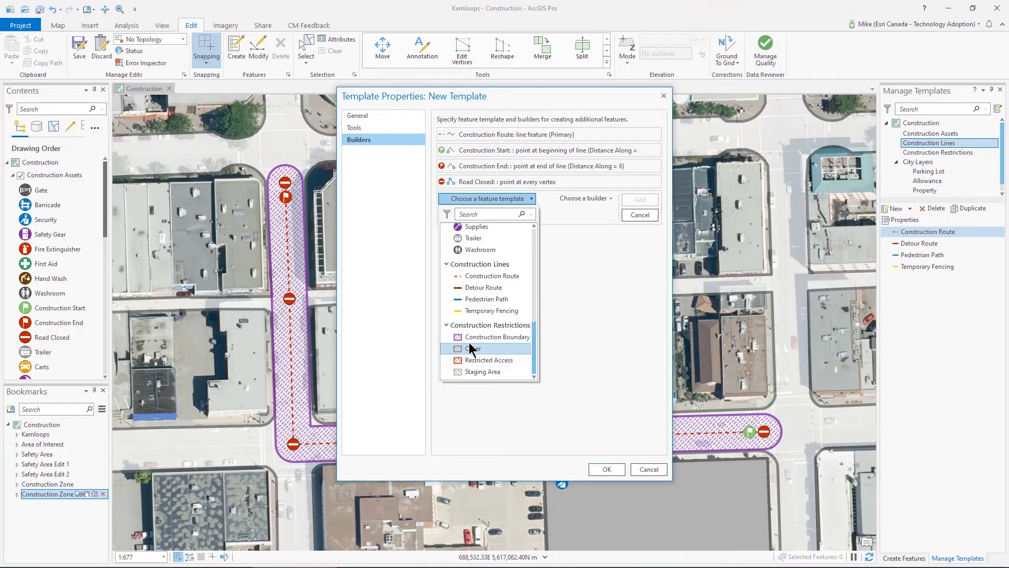
left_click(470, 339)
left_click(556, 215)
type("6")
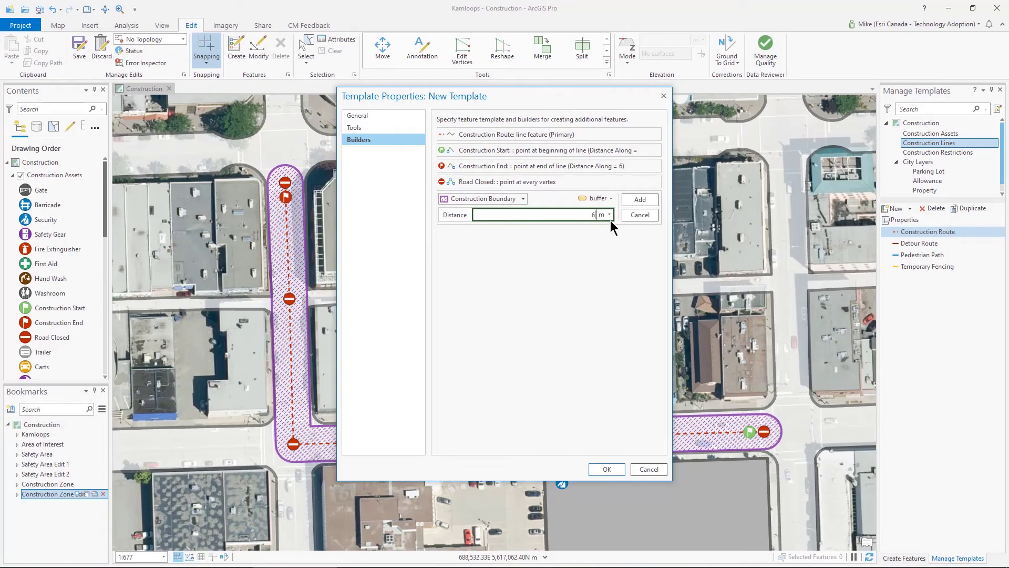
left_click(635, 198)
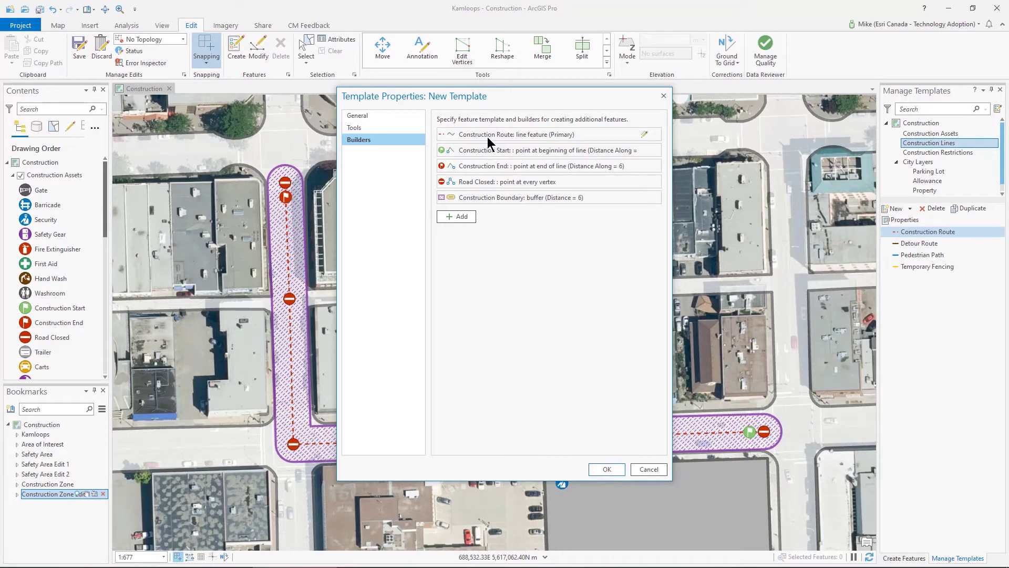
left_click(607, 469)
- Start a Construction Zone line at the Construction Zone Edit bookmark, placing its first vertex midway between the two edges of the east-west street
left_click(904, 558)
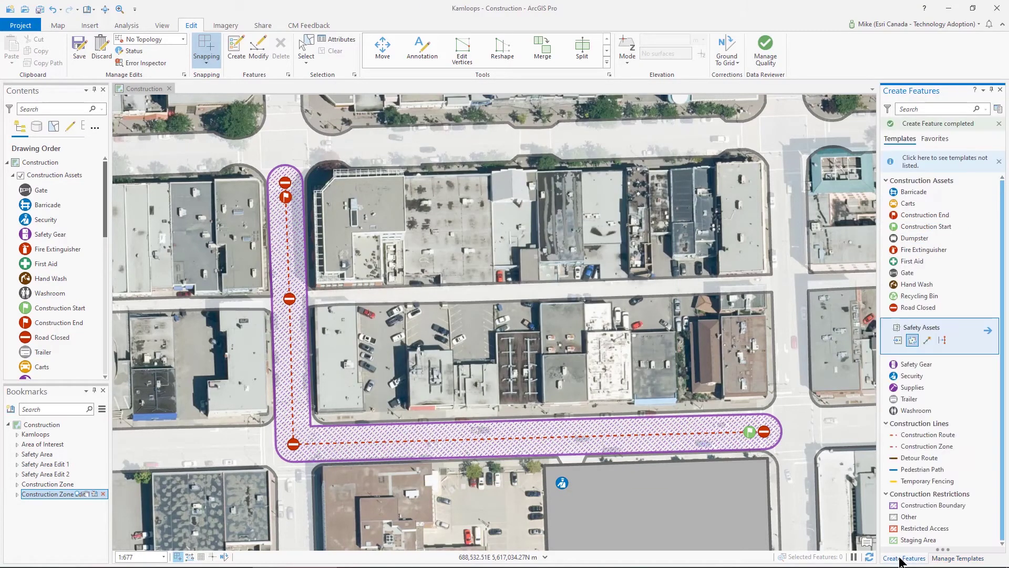
left_click(79, 494)
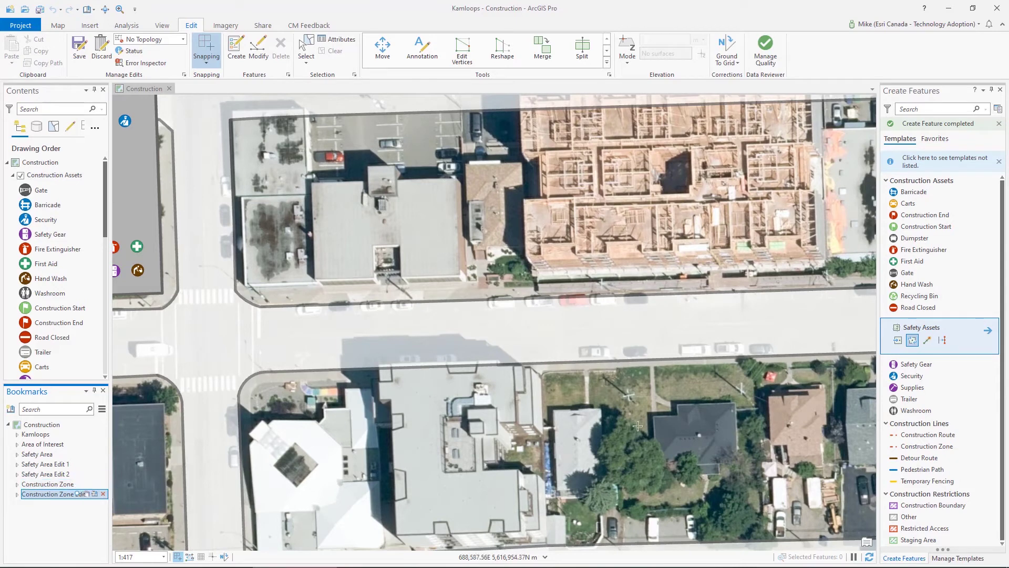
left_click(928, 446)
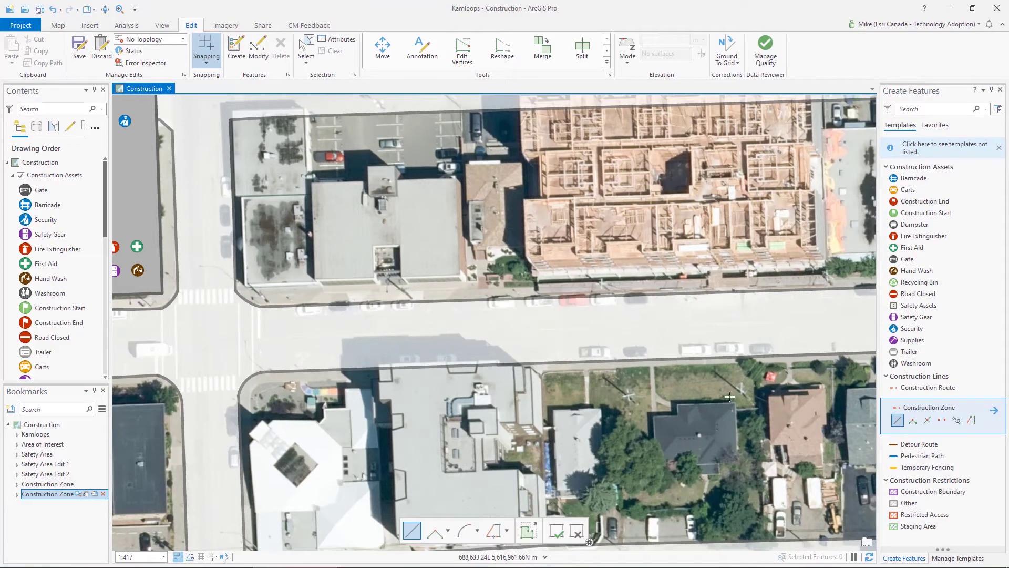
left_click(449, 531)
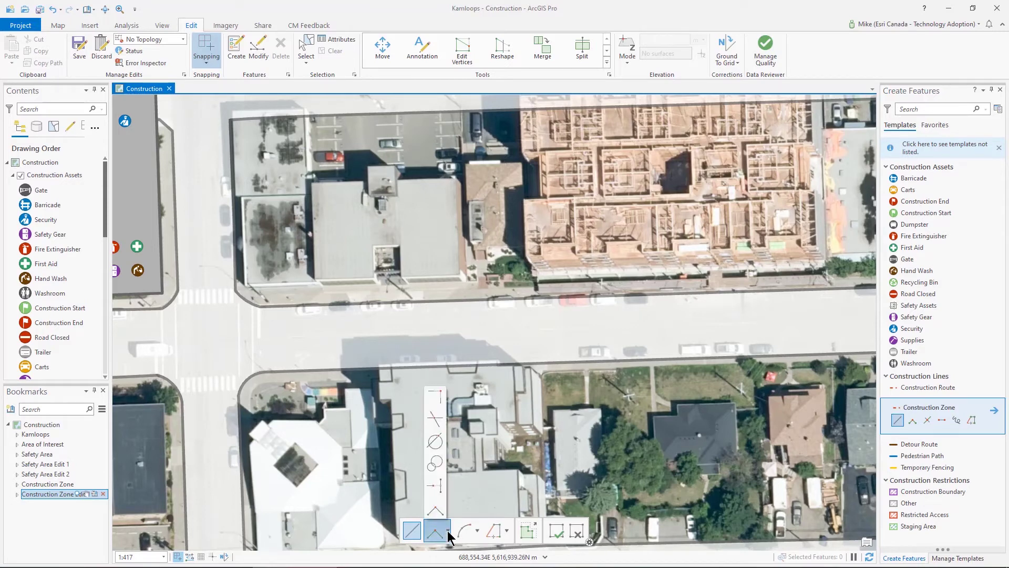
left_click(433, 488)
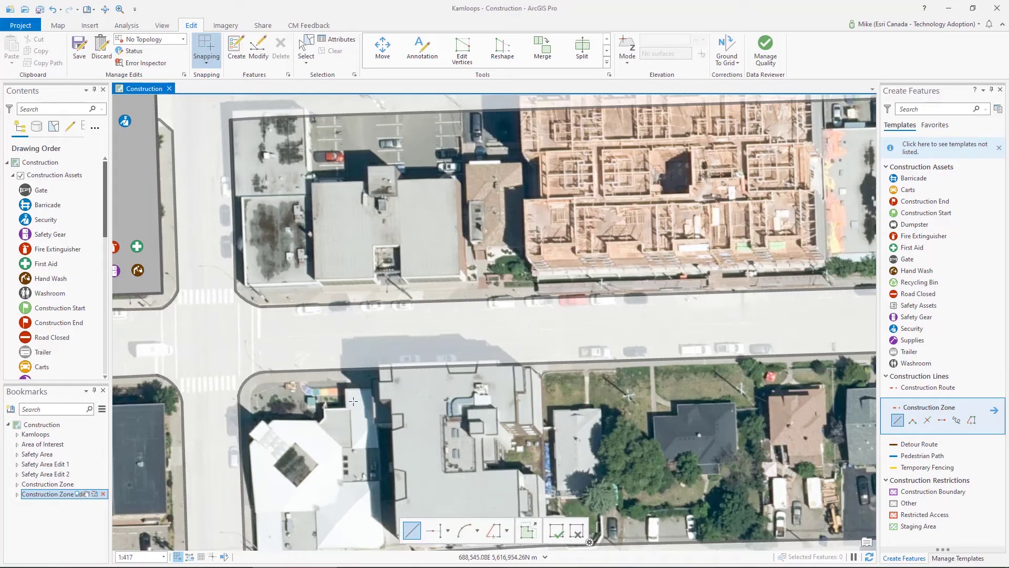
left_click(267, 371)
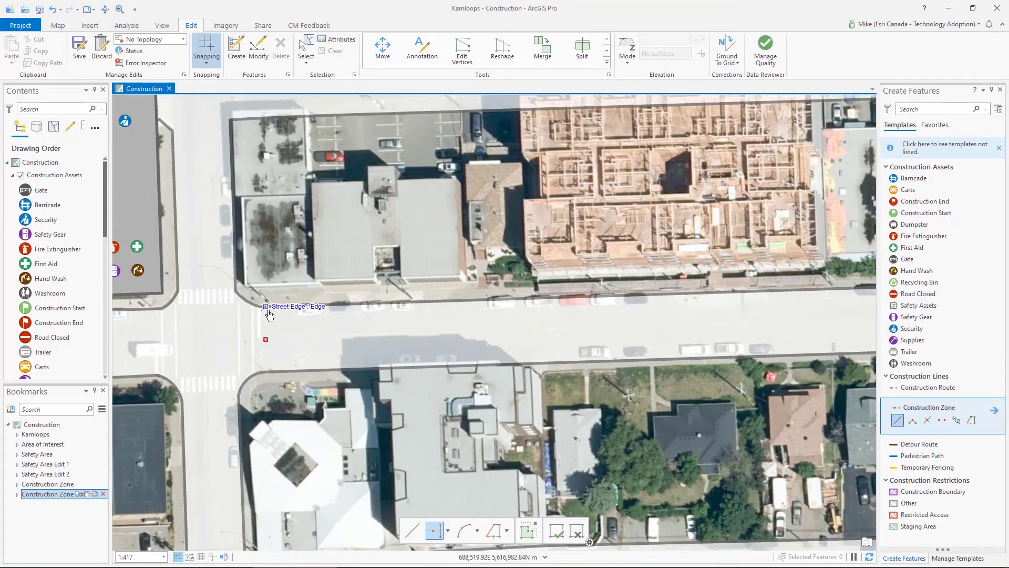
- Set up a Distance-Distance construction at the next intersection, with a 10.6 m radius circle centred on its northwest corner
left_click_drag(659, 330, 265, 336)
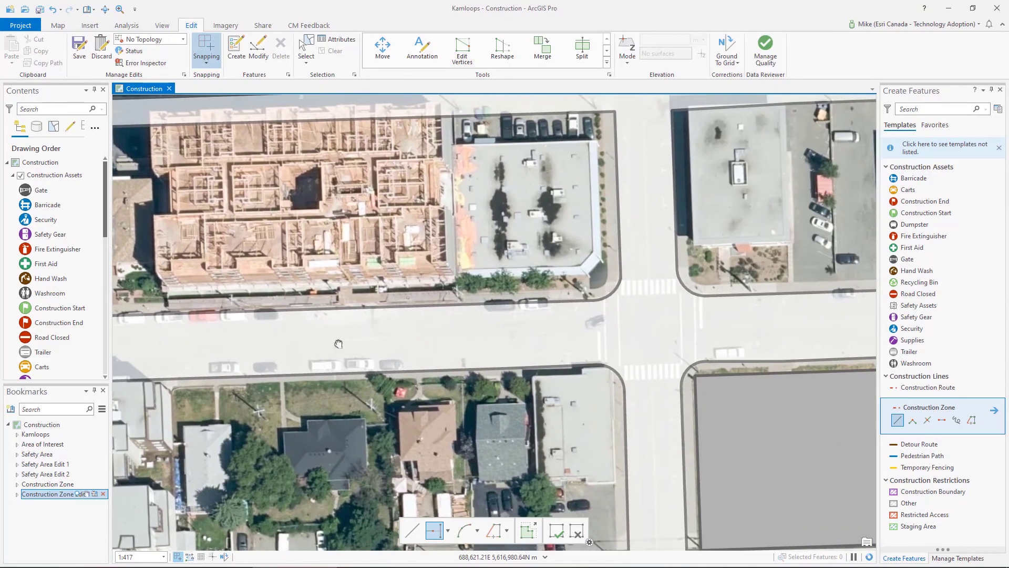
left_click_drag(634, 316, 537, 345)
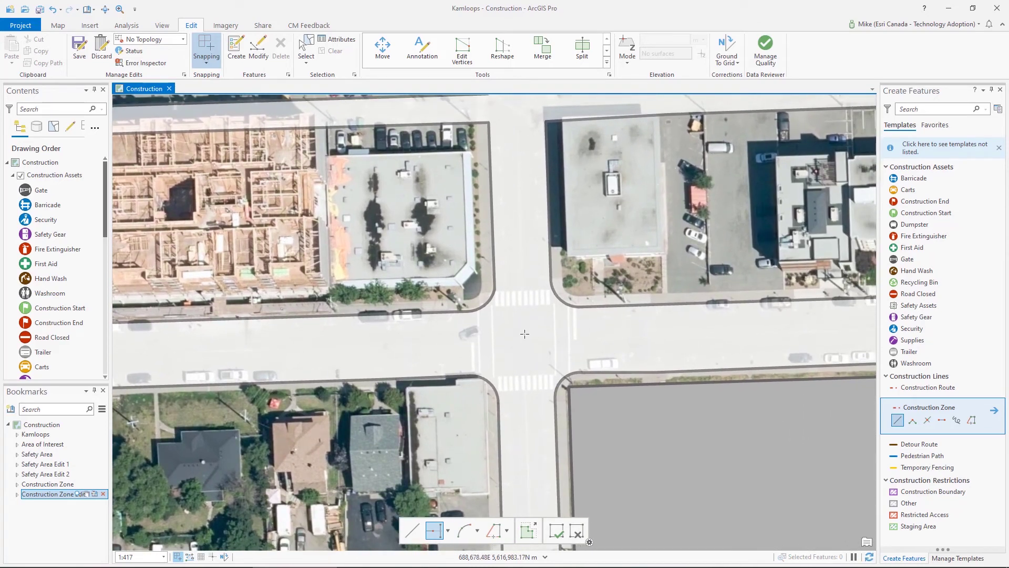
left_click(448, 530)
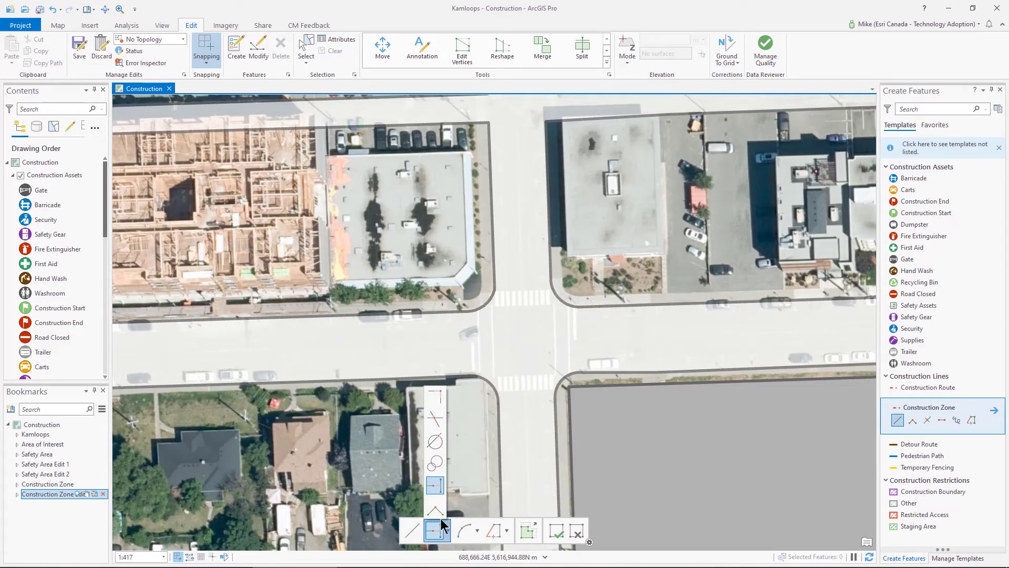
left_click(436, 462)
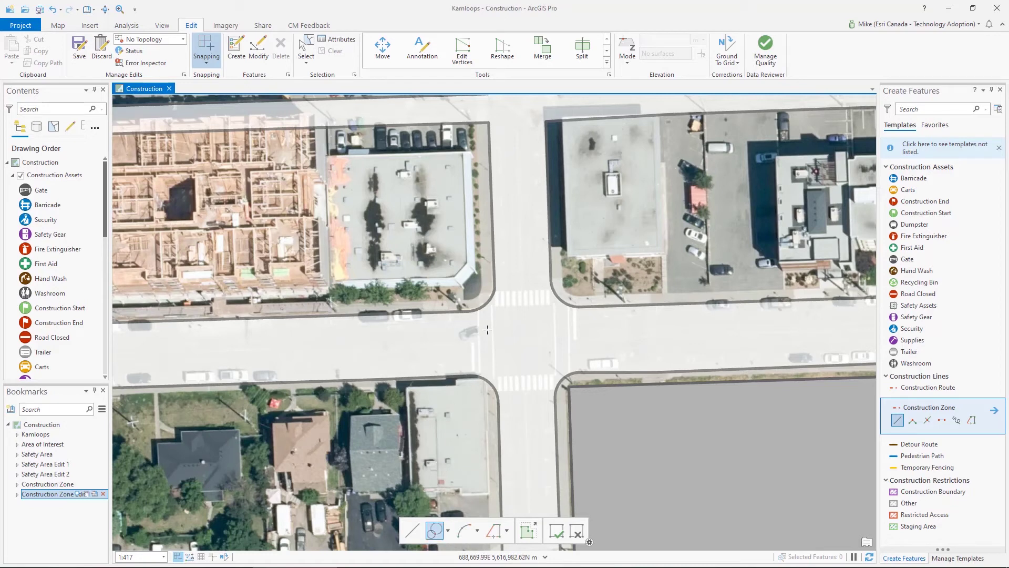
left_click(488, 304)
right_click(504, 340)
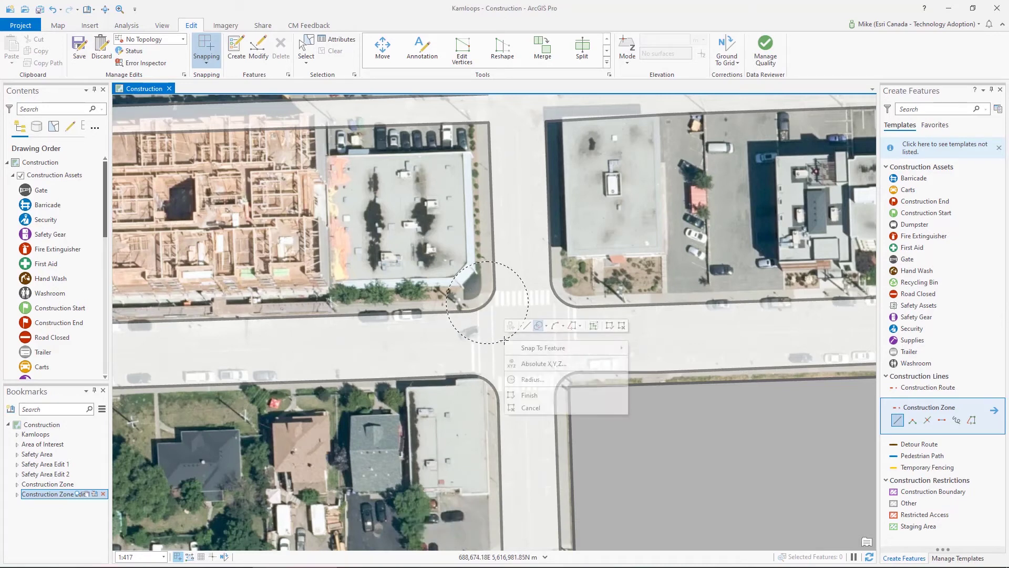
left_click(524, 377)
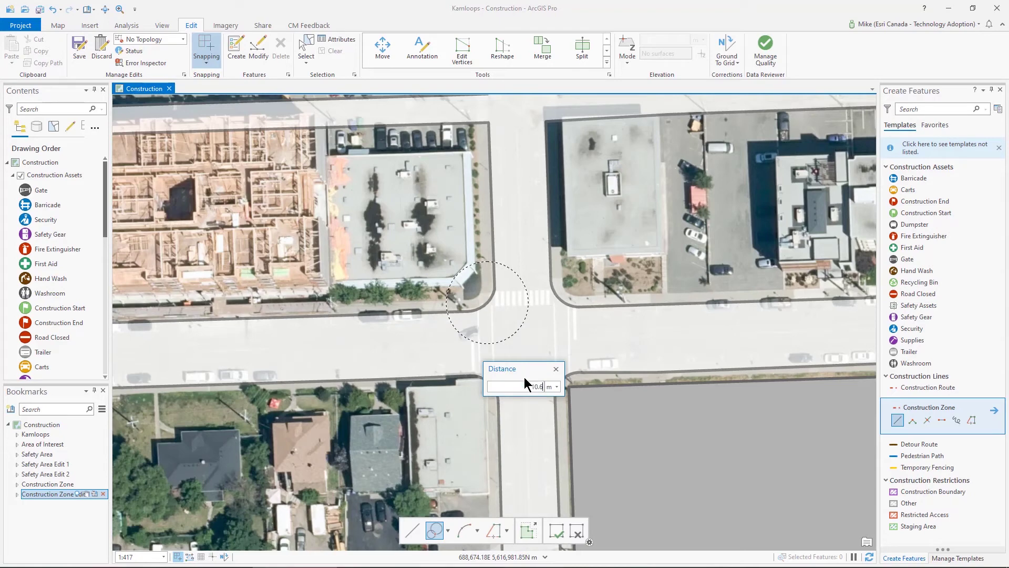
type("10.6")
key("Return")
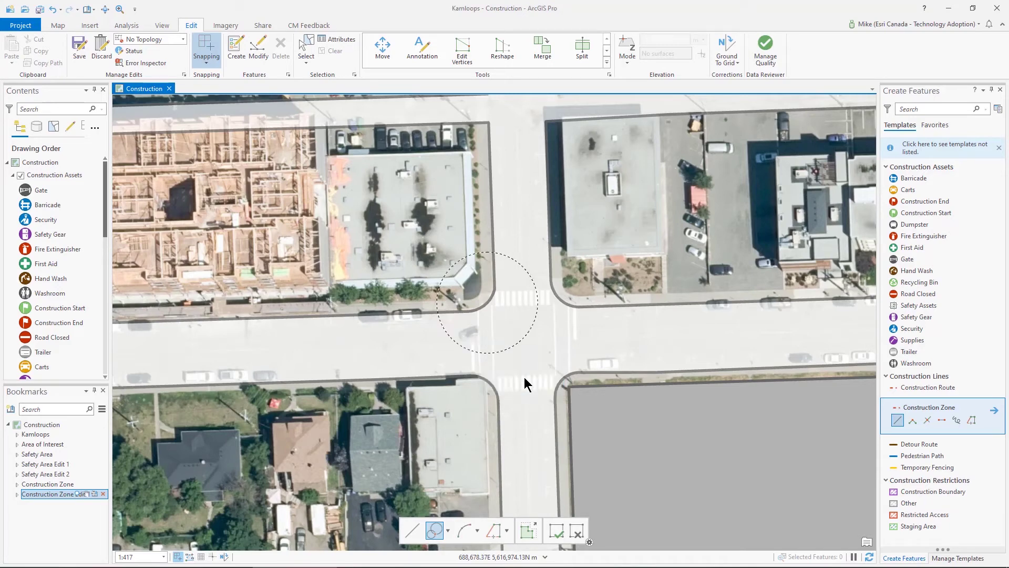
- Add an 11.6 m radius circle centred on the northeast corner and place the vertex at the circles' crossing inside the intersection
left_click(560, 300)
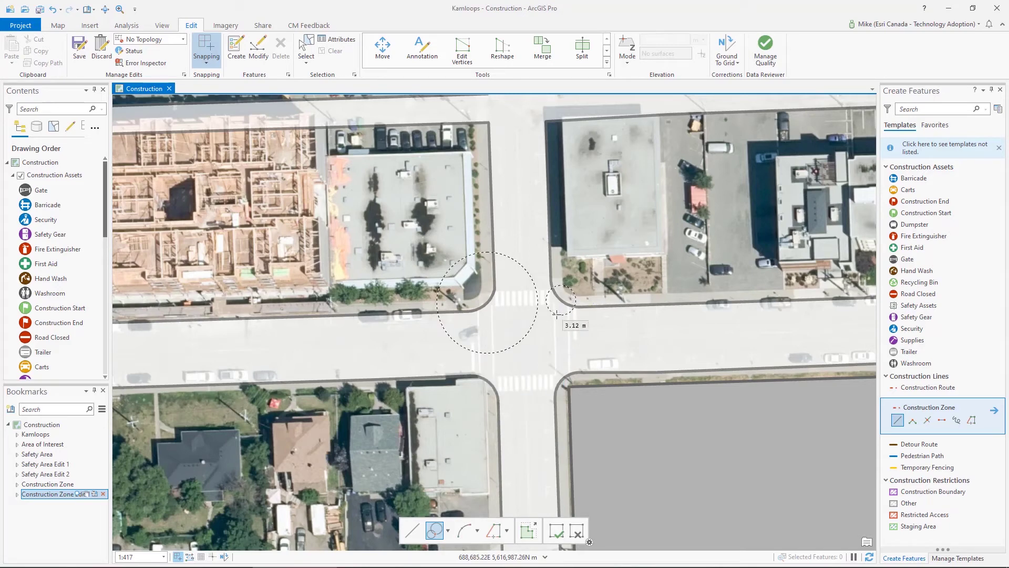
right_click(548, 364)
left_click(568, 404)
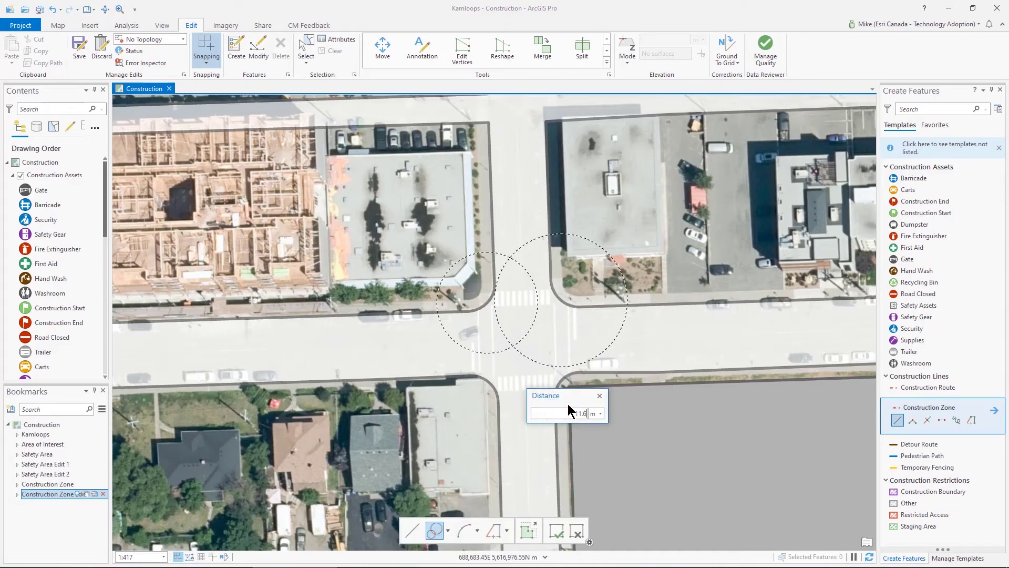
key("Return")
left_click(524, 375)
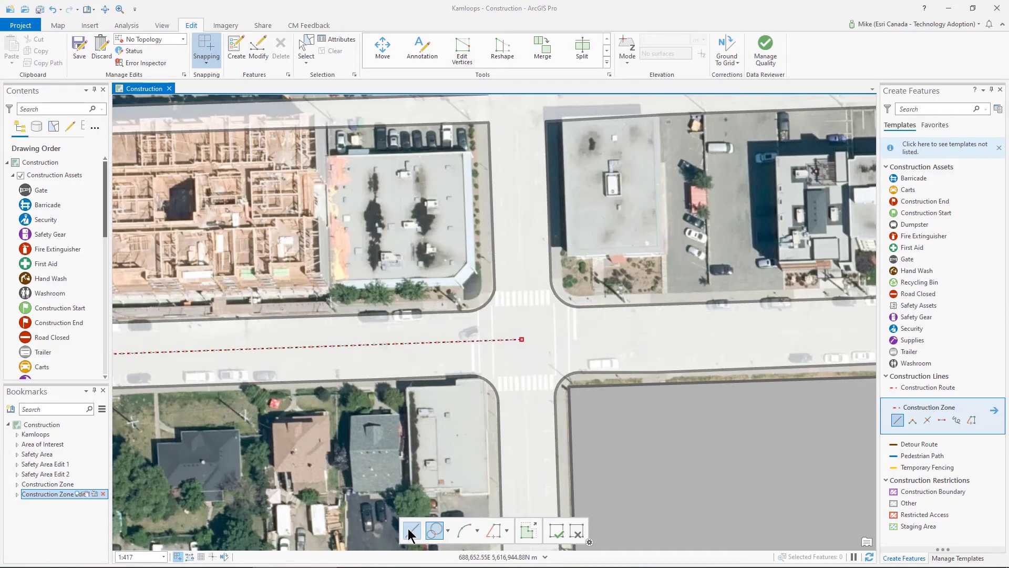
- Continue the Construction Zone line with a straight 173 m segment eastward into the middle of the next intersection
left_click_drag(811, 345, 219, 406)
left_click_drag(737, 373, 604, 380)
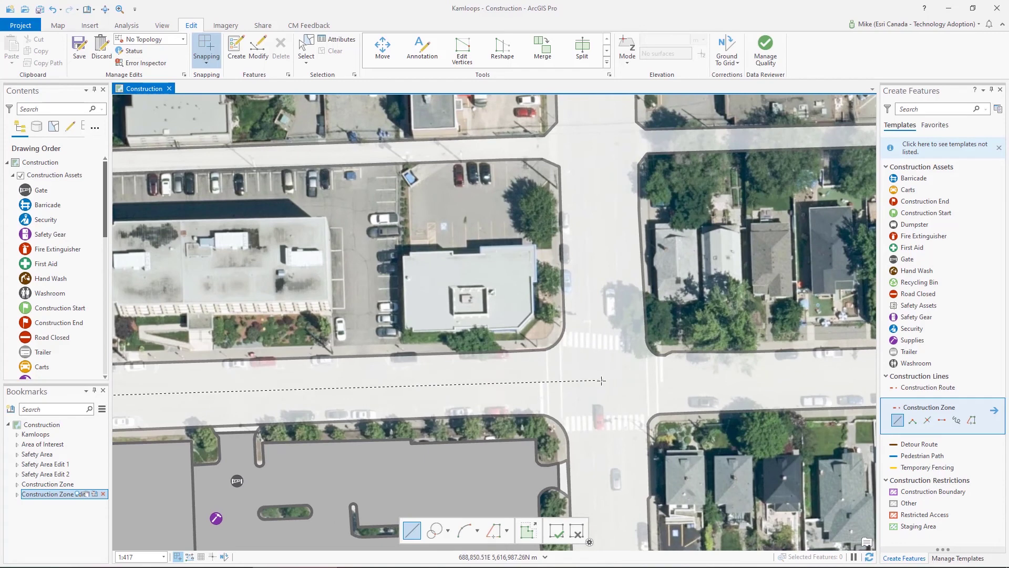
right_click(601, 380)
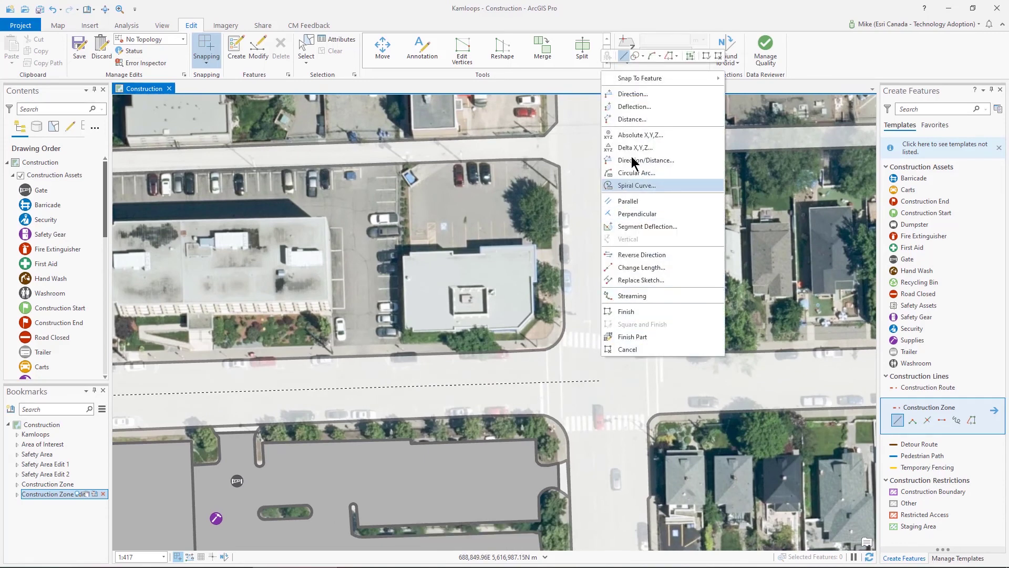
left_click(639, 129)
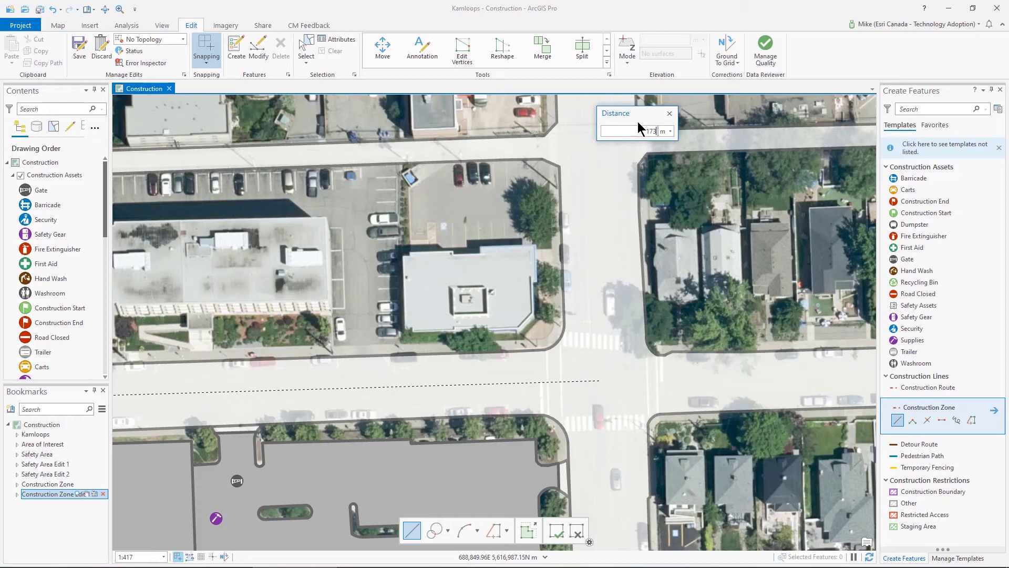
key("Return")
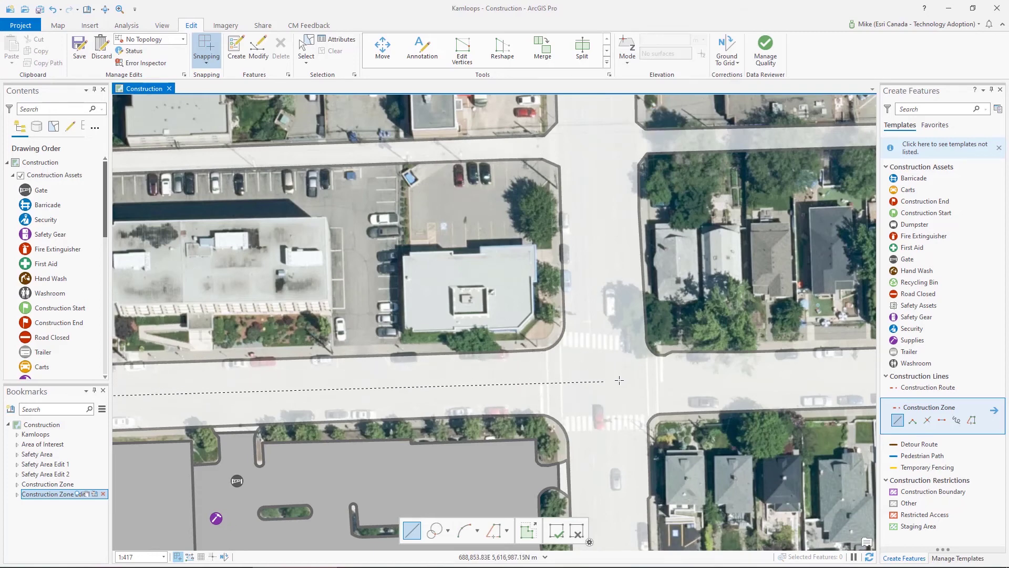
left_click(619, 380)
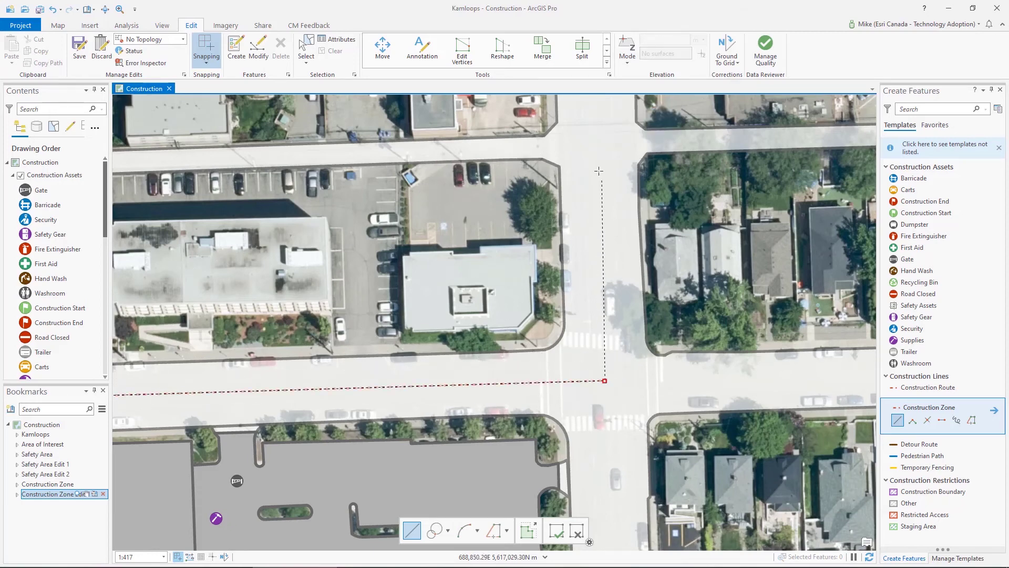
- Add a northward segment parallel to the side street's west edge, ending at the laneway crossing
right_click(560, 180)
left_click(599, 323)
left_click(595, 148)
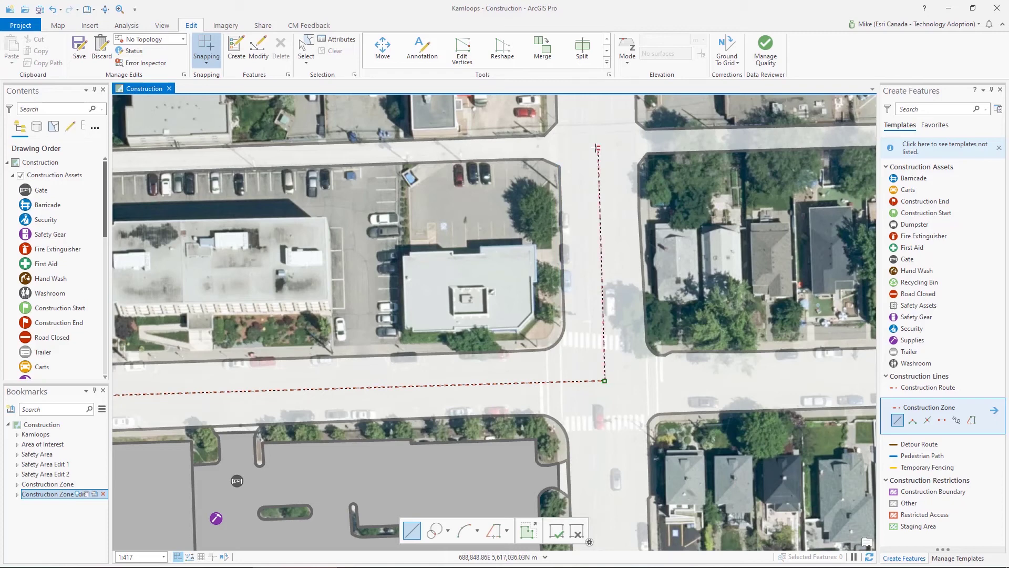
- Place the last vertex midway between the side street's two edges, just south of the northern intersection
left_click_drag(596, 129, 541, 365)
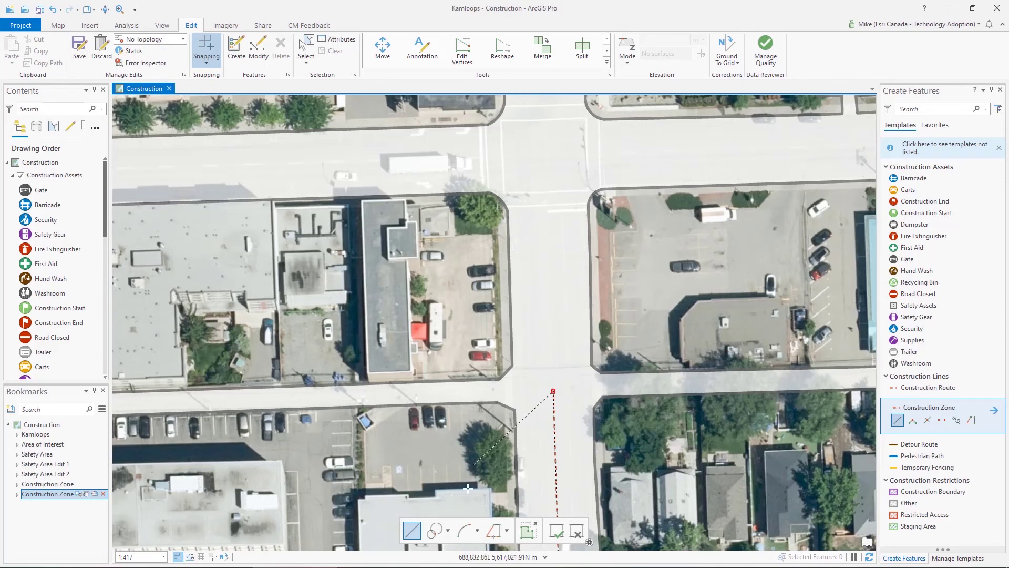
left_click(449, 531)
left_click(435, 395)
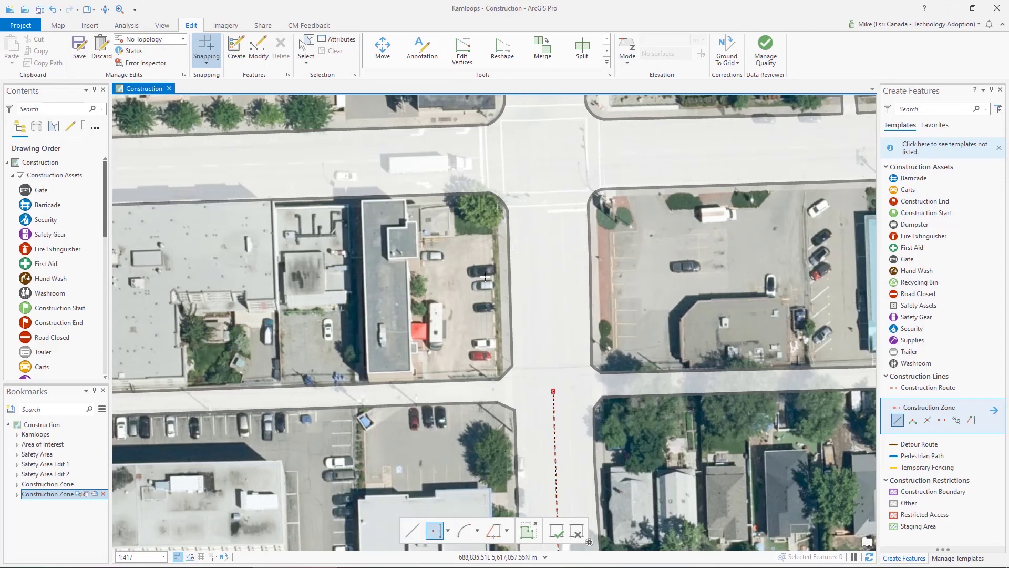
left_click(509, 219)
left_click(587, 218)
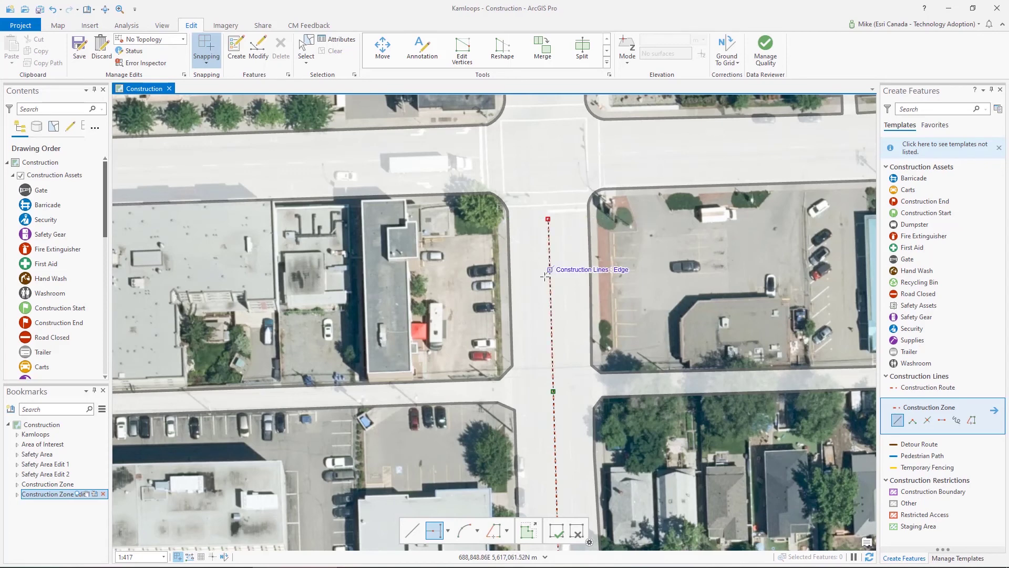
- Finish the Construction Zone sketch to generate all its group features, and clear the feature selection
key("Left")
key("Down")
scroll(526, 235, "down", 3)
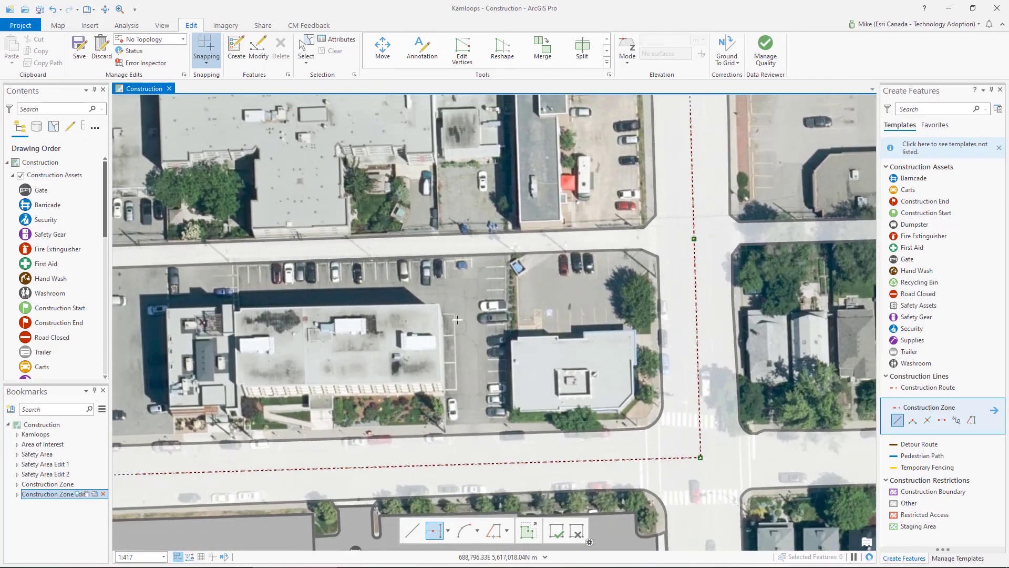
key("Left")
scroll(507, 301, "down", 2)
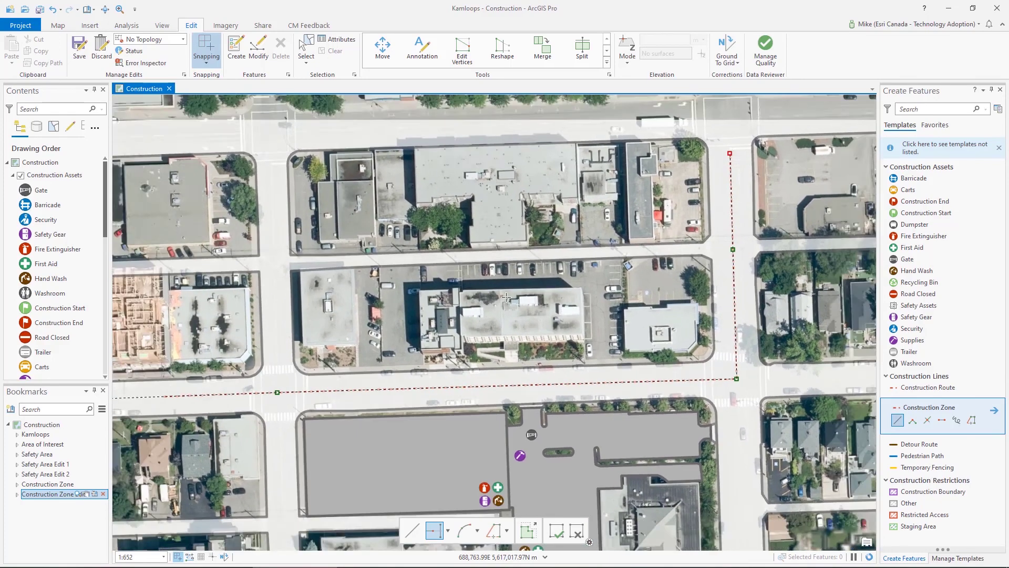
left_click_drag(469, 297, 498, 292)
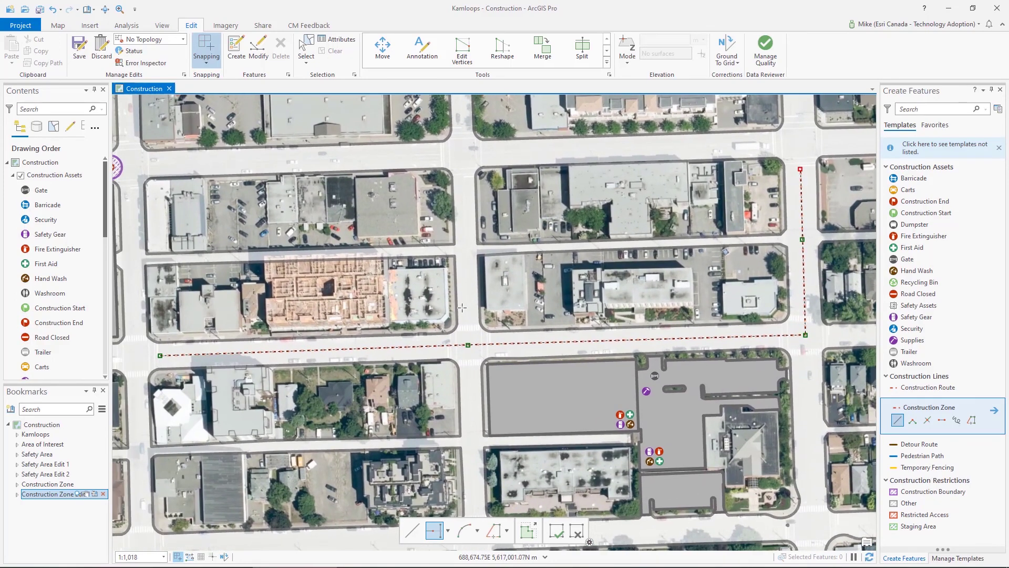
key("F2")
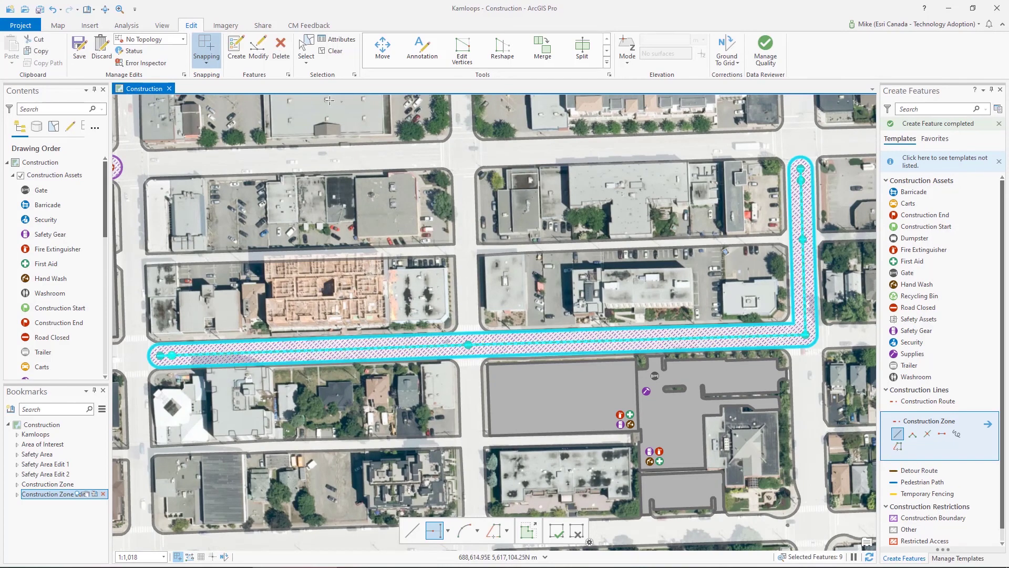
left_click(332, 51)
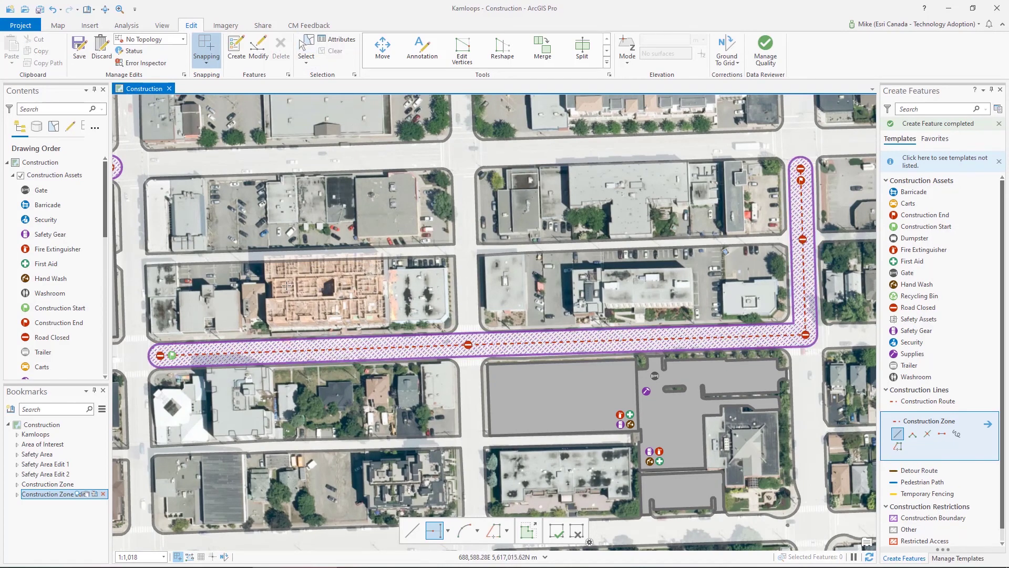